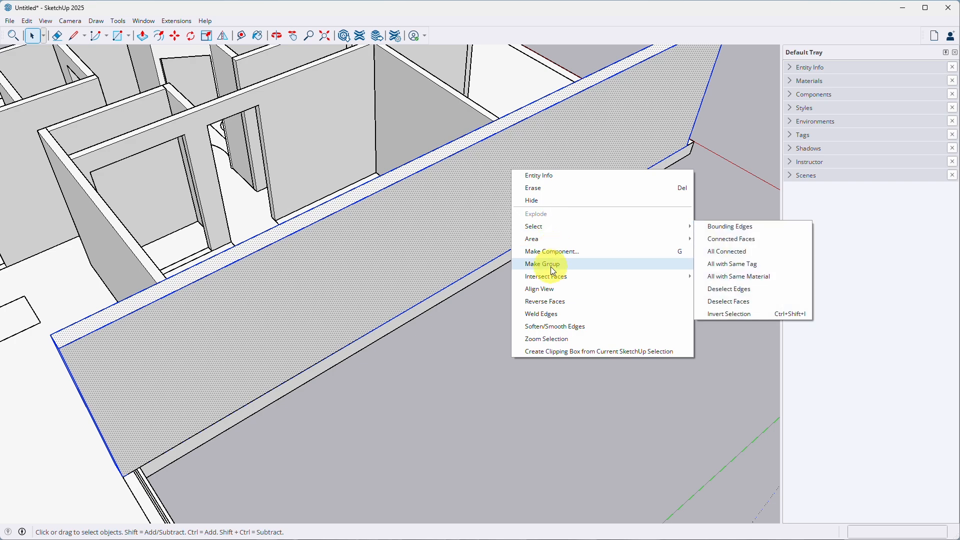
- Draw a rectangle over the exterior wall strip adjoining the long wall's end, extrude it to matching wall height and group it
middle_click_drag(335, 175, 394, 422)
scroll(433, 437, "up", 3)
key("r")
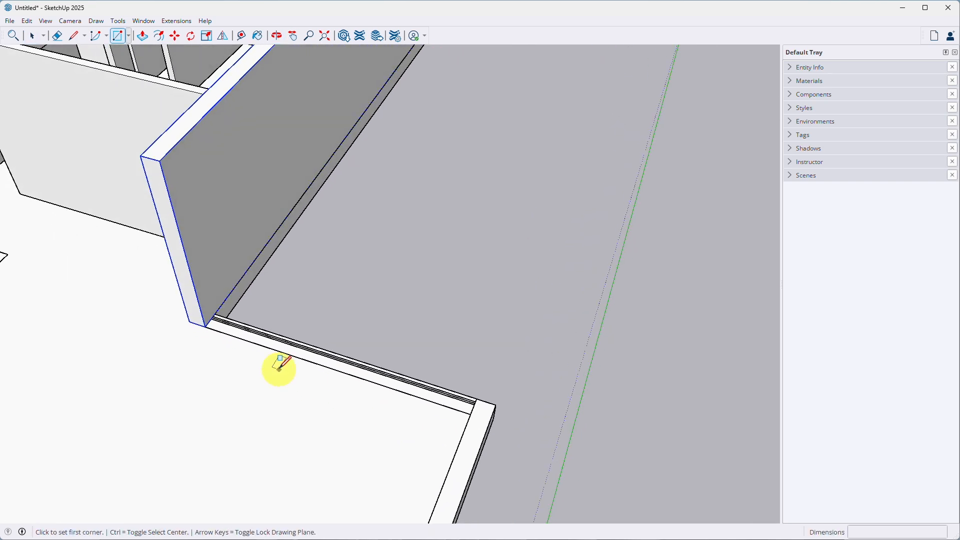
left_click(205, 326)
left_click(487, 395)
key("p")
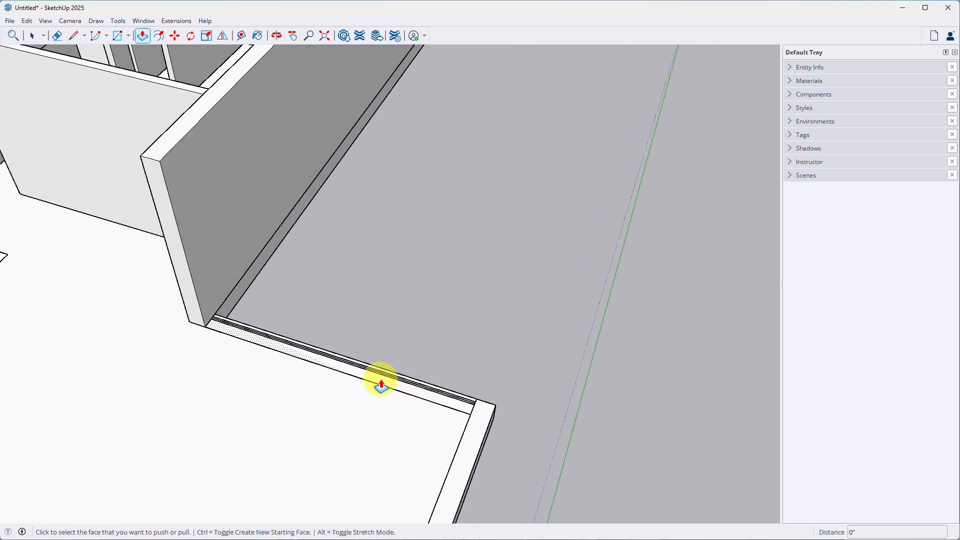
left_click_drag(379, 382, 332, 290)
key("space")
triple_click(330, 288)
right_click(328, 286)
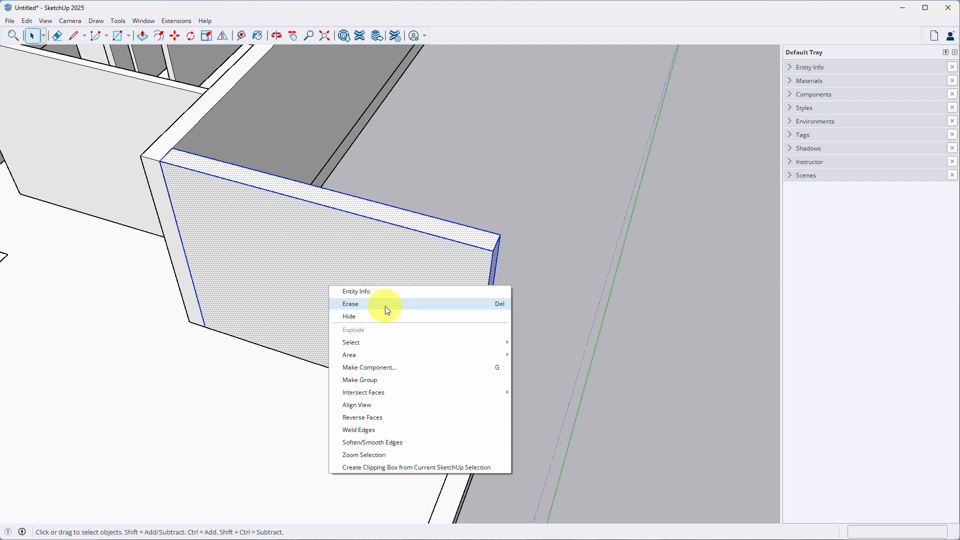
left_click(378, 379)
- Build the short return wall at that wall's outer corner, matching the existing wall height, and group it
scroll(400, 420, "down", 2)
middle_click_drag(428, 458, 302, 396)
key("r")
left_click_drag(302, 442, 414, 343)
key("p")
left_click_drag(361, 387, 388, 178)
key("space")
triple_click(362, 351)
right_click(362, 351)
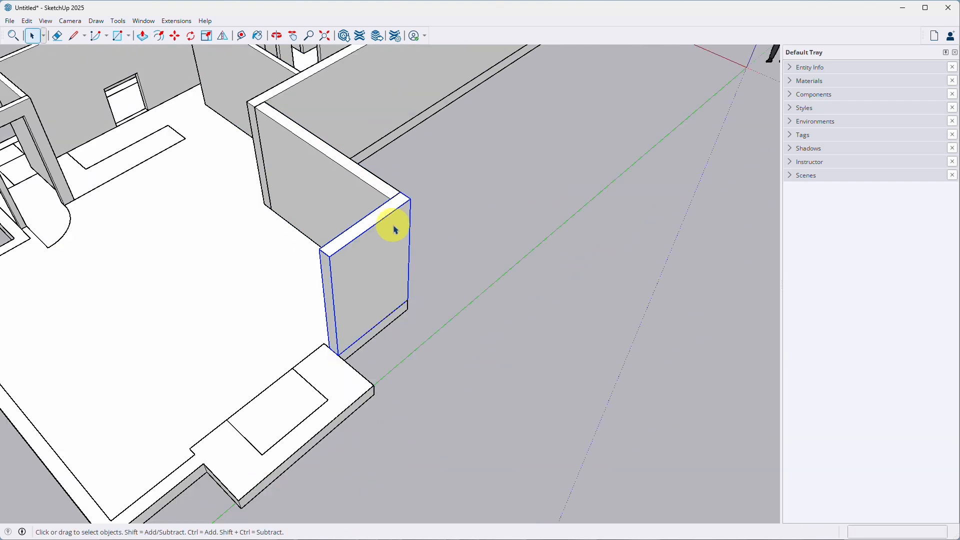
- Extrude the rectangular fireplace projection beside the short return wall to wall height and make it a group
left_click(156, 416)
left_click(383, 358)
key("p")
double_click(319, 361)
key("space")
triple_click(320, 360)
right_click(320, 360)
left_click(370, 375)
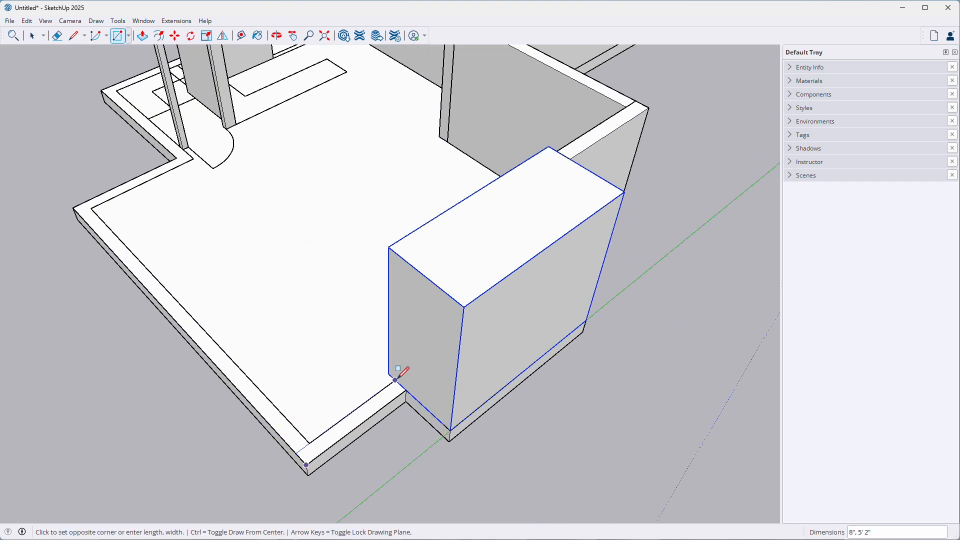
- Raise the 8" thick, 5' 2" long wall strip beyond the fireplace block to wall height and group it
key("p")
double_click(370, 407)
key("space")
triple_click(366, 372)
right_click(365, 372)
left_click(392, 467)
- Build the long exterior wall of the large living room at wall height and group it
middle_click_drag(320, 360, 497, 324)
scroll(497, 323, "up", 3)
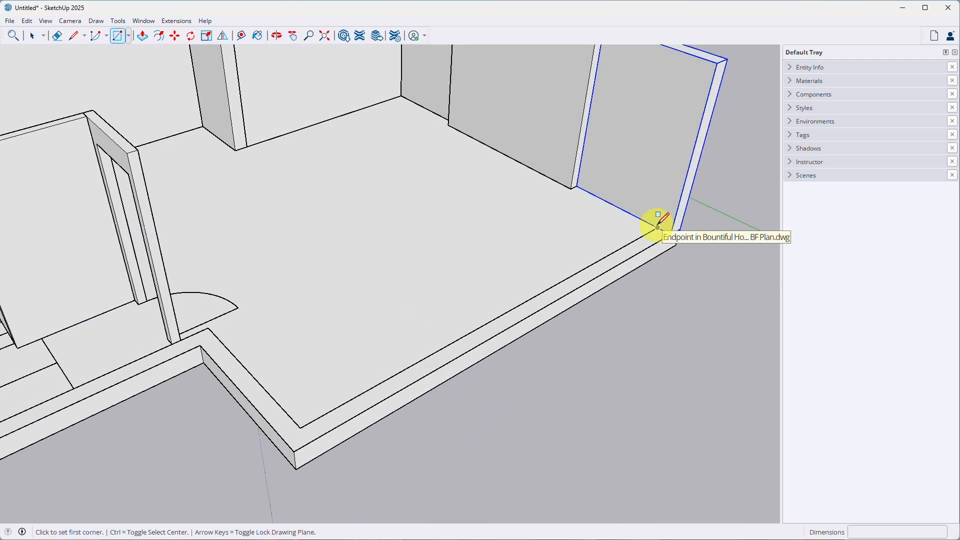
double_click(302, 442)
key("space")
triple_click(347, 319)
right_click(347, 319)
left_click(379, 411)
- Build the 6' 1" long, 8" thick return wall between the living room's long wall and the inner corner, and group it
middle_click_drag(225, 395, 277, 399)
key("r")
left_click_drag(227, 347, 328, 447)
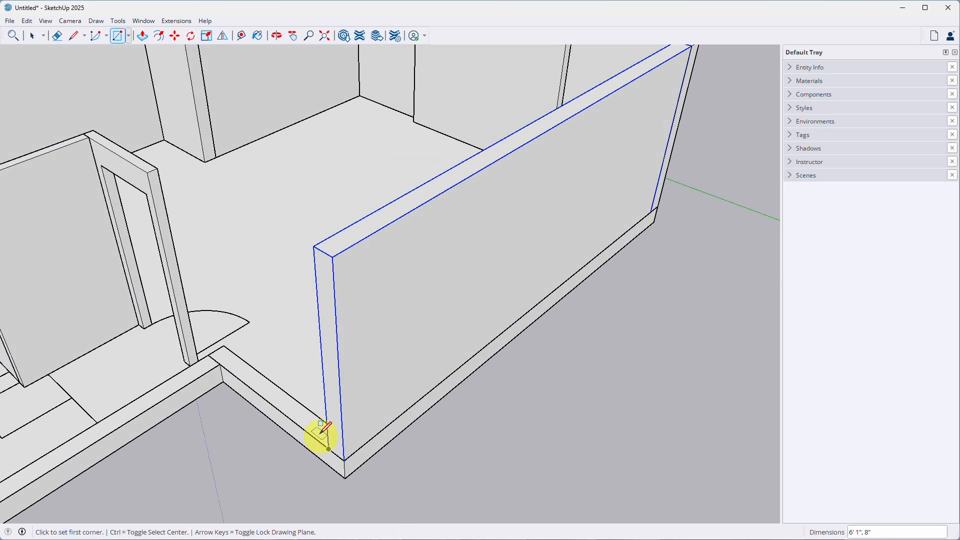
triple_click(255, 296)
right_click(255, 296)
left_click(285, 390)
- Build the exterior wall running from the inner corner to the outer corner near the stairs, and group it
scroll(487, 251, "down", 3)
scroll(345, 295, "up", 3)
key("r")
left_click_drag(343, 295, 150, 439)
key("p")
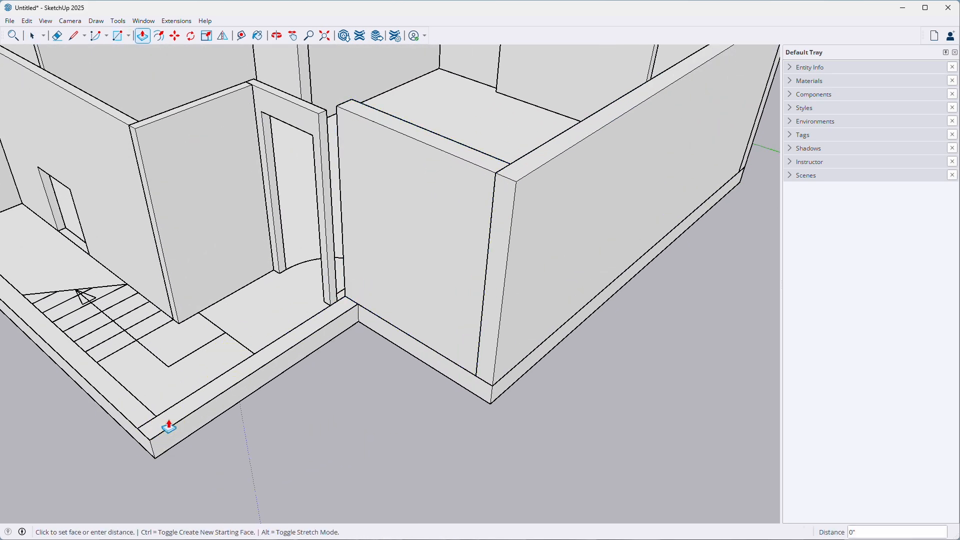
left_click(250, 419)
- Draw the wall footprint along the outer side of the stairs and extrude it to wall height
scroll(390, 335, "down", 3)
scroll(82, 293, "up", 3)
key("r")
left_click(180, 269)
left_click(446, 455)
key("p")
double_click(350, 380)
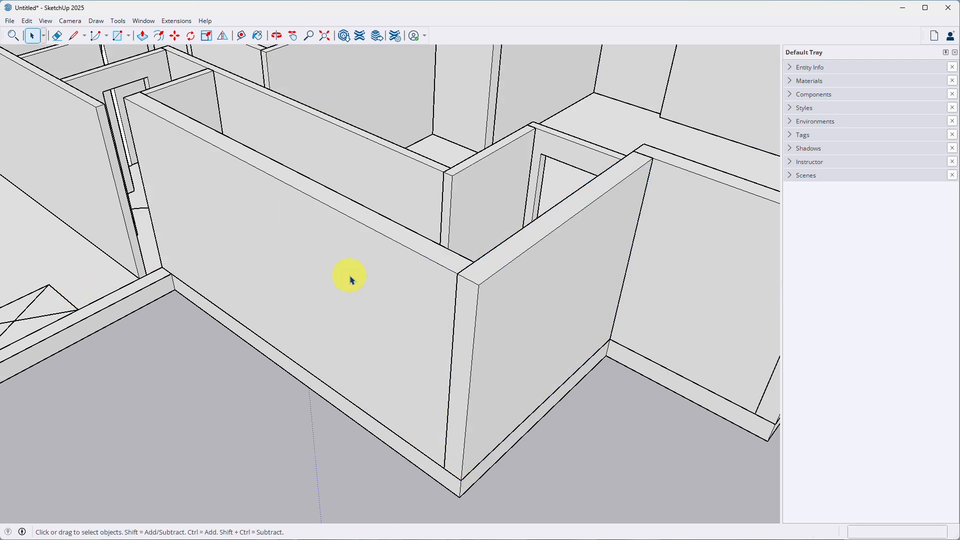
- Extrude the exterior wall that steps out from the end of the stair wall, and group it
key("r")
key("p")
mouse_move(142, 392)
left_mouse_down()
mouse_move(348, 253)
mouse_move(364, 67)
left_mouse_up()
key("space")
triple_click(321, 238)
right_click(322, 238)
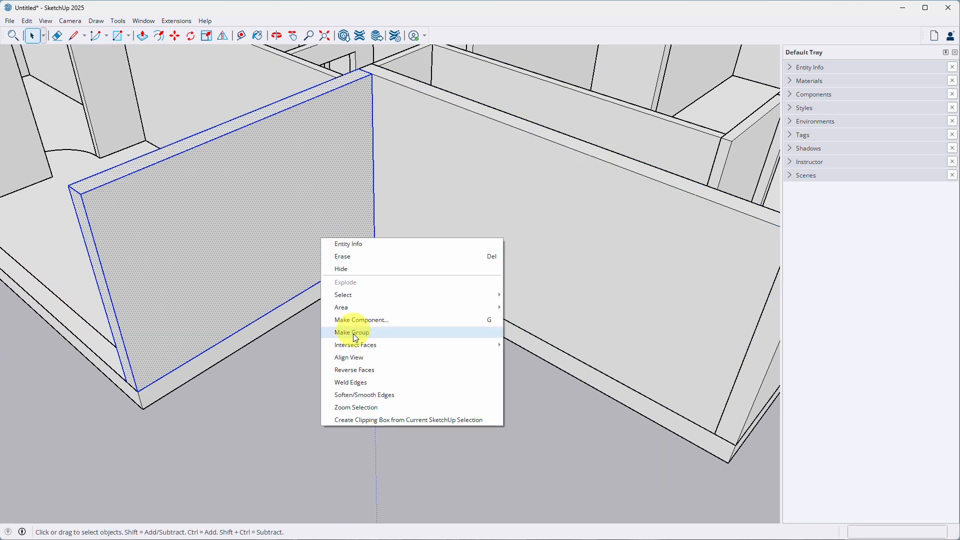
left_click(353, 334)
- Build the outer wall of the room beyond the stairs, spanning between its two corners, and group it
key("r")
mouse_move(185, 213)
left_mouse_down()
mouse_move(477, 417)
mouse_move(502, 184)
left_mouse_up()
key("p")
key("space")
triple_click(403, 272)
right_click(403, 272)
left_click(435, 367)
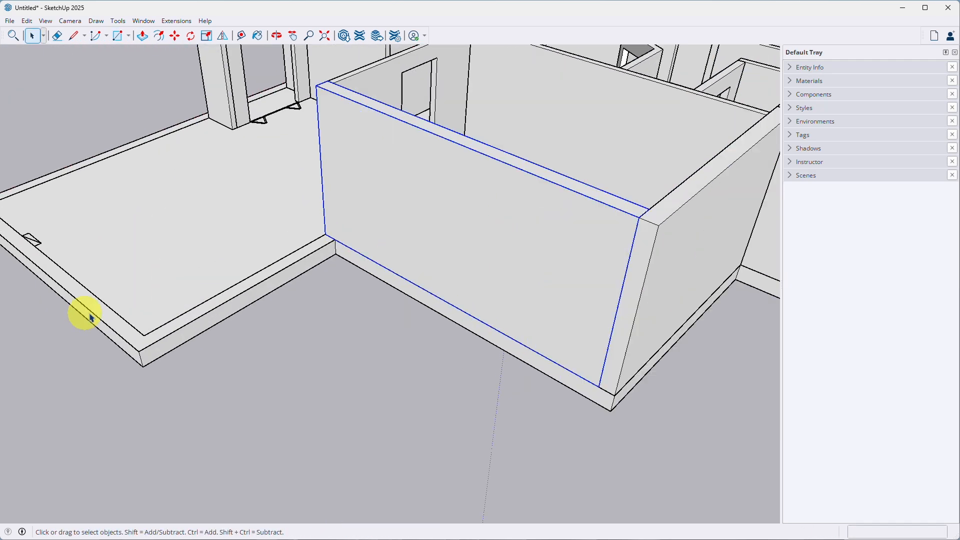
- Build the side wall of the end room that steps out from the neighbouring room's exterior wall, and group it
left_click(417, 210)
key("p")
left_click_drag(356, 254, 355, 57)
key("space")
triple_click(304, 235)
right_click(304, 234)
left_click(336, 331)
- Build the end room's outer wall up to the corner on the red axis, and group it
middle_click_drag(336, 330, 399, 327)
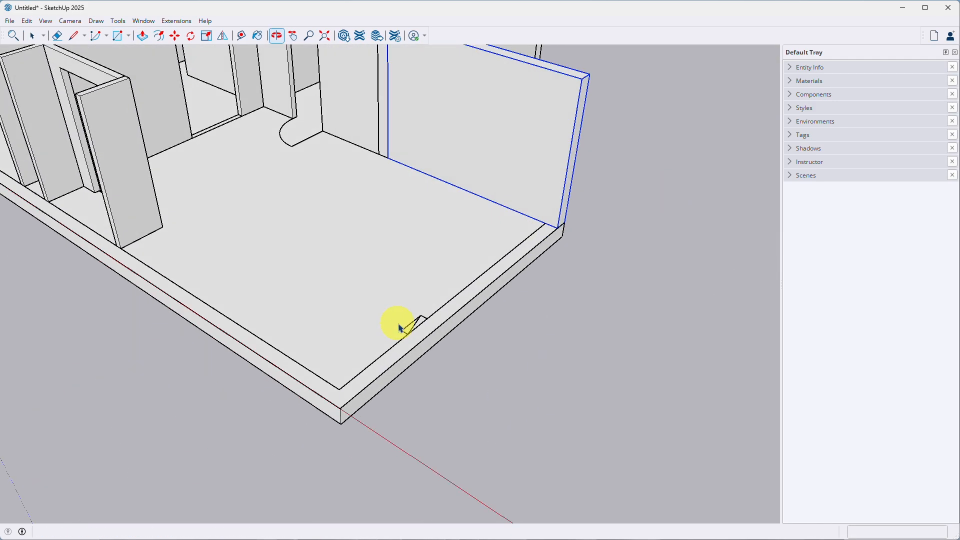
left_click(545, 223)
key("p")
left_click_drag(450, 308, 450, 155)
key("space")
triple_click(439, 231)
right_click(440, 231)
left_click(471, 327)
- Close the exterior shell by building the long wall along the red axis at wall height, and group it
middle_click_drag(502, 193, 185, 339)
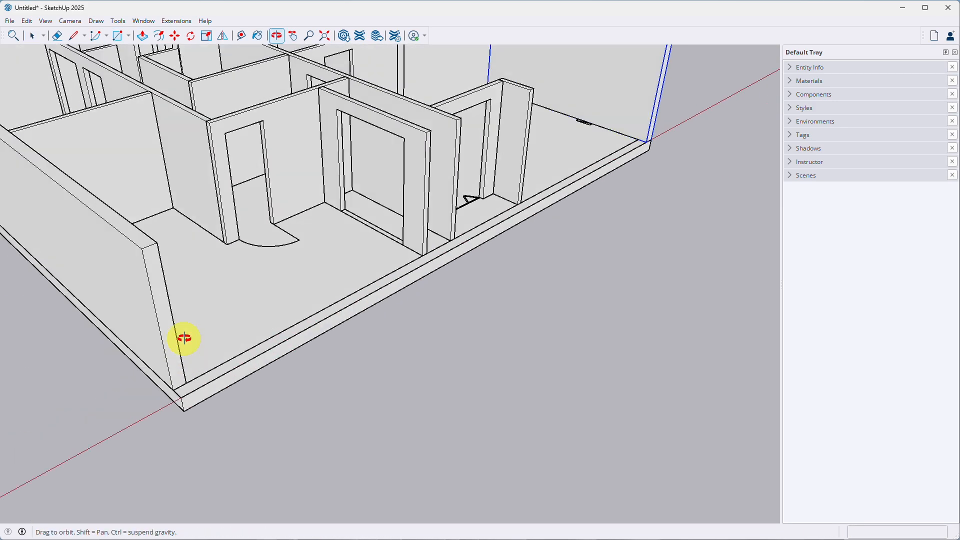
left_click(652, 142)
key("p")
double_click(217, 375)
key("space")
triple_click(230, 300)
right_click(230, 300)
left_click(302, 396)
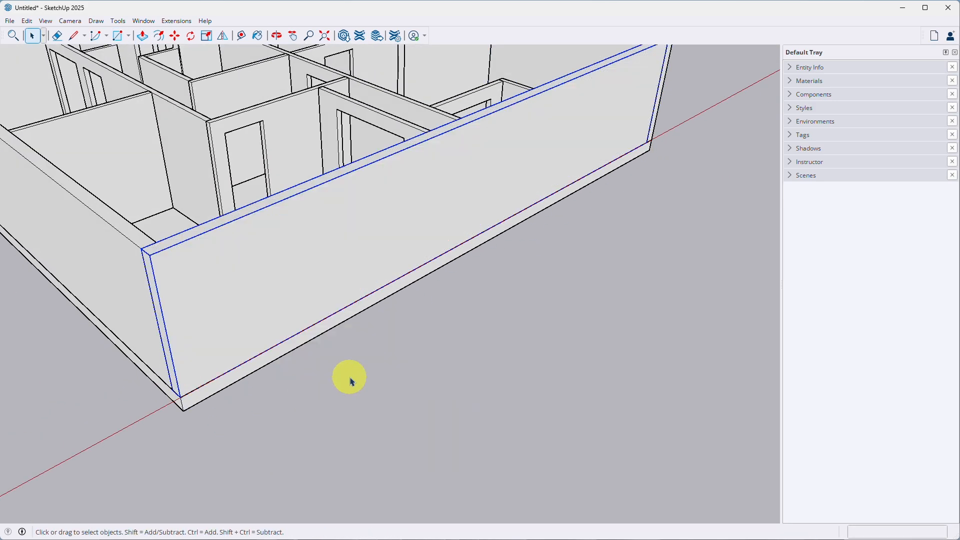
- Move the imported floor plan linework up 90 inches to the tops of the walls
scroll(351, 378, "down", 4)
middle_click_drag(353, 382, 160, 385)
middle_click_drag(230, 407, 422, 317)
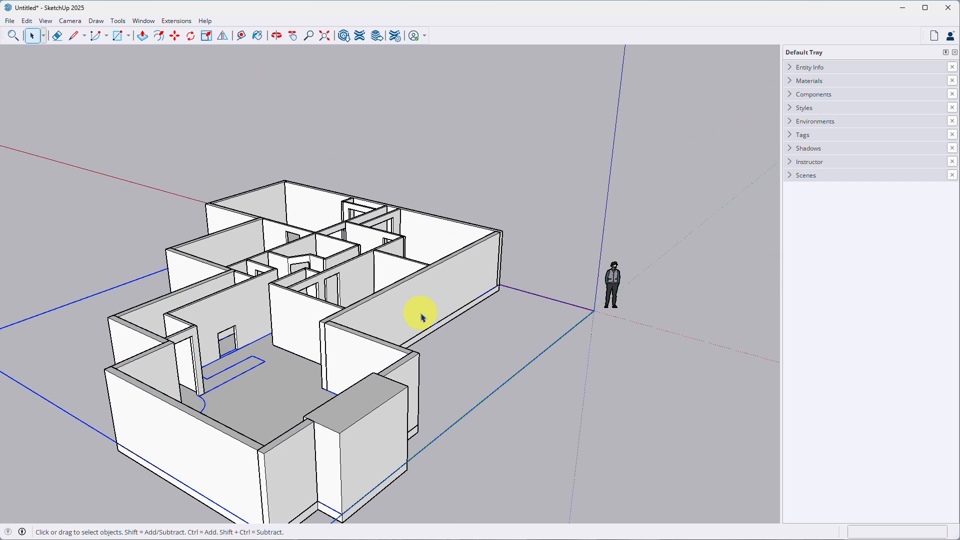
key("m")
left_click(511, 326)
type("9")
key("Return")
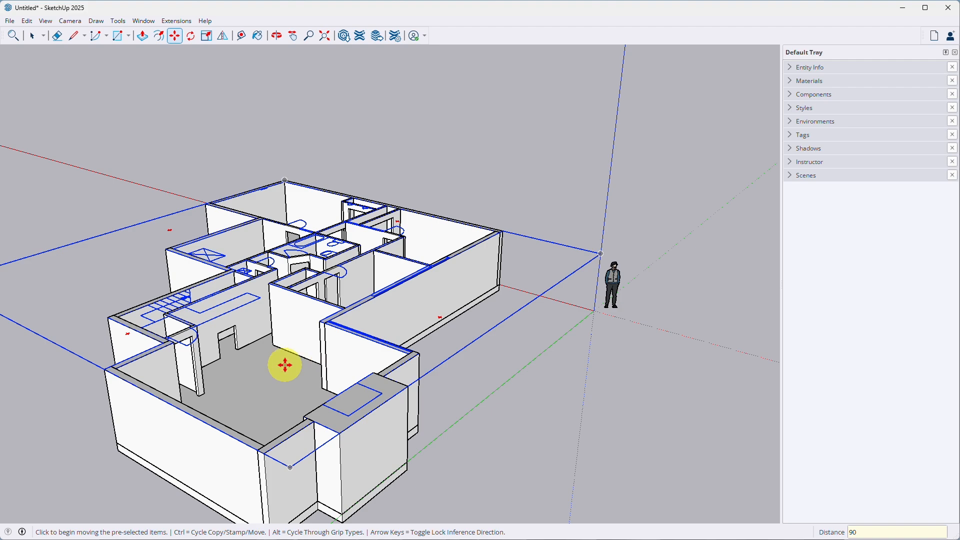
- Place a vertical guide 11' 5" from the long wall's corner edge, at the near end of the smaller window
middle_click_drag(272, 358, 364, 314)
scroll(395, 328, "up", 5)
key("t")
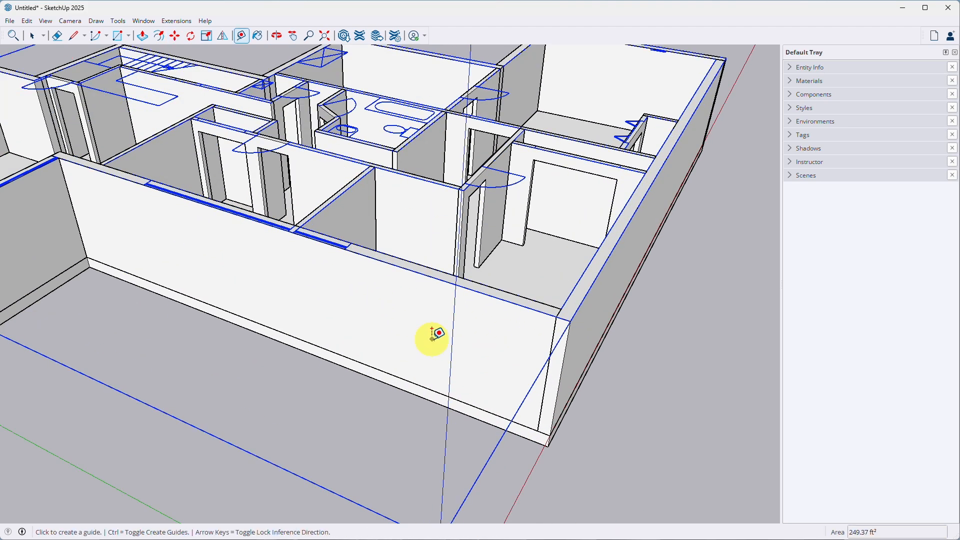
left_click(551, 347)
scroll(256, 216, "up", 3)
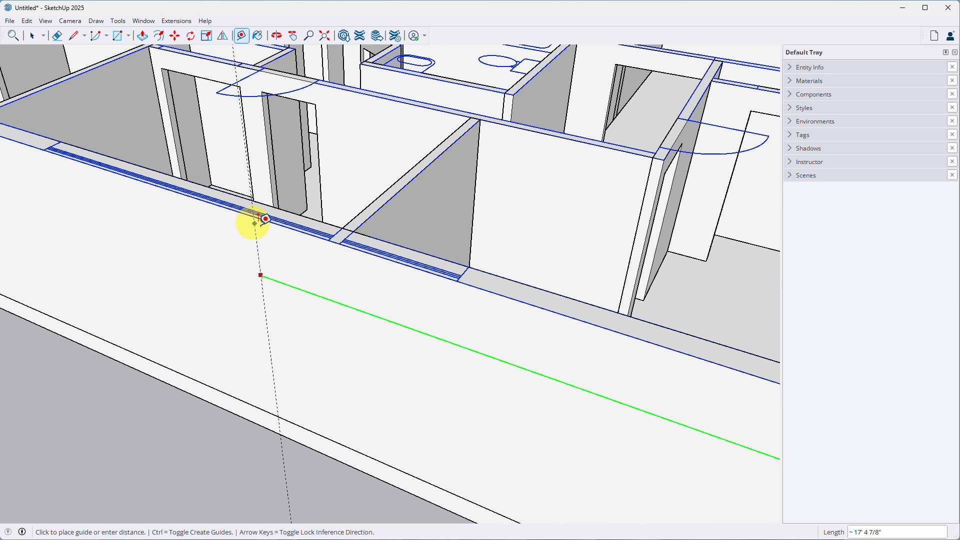
left_click(457, 280)
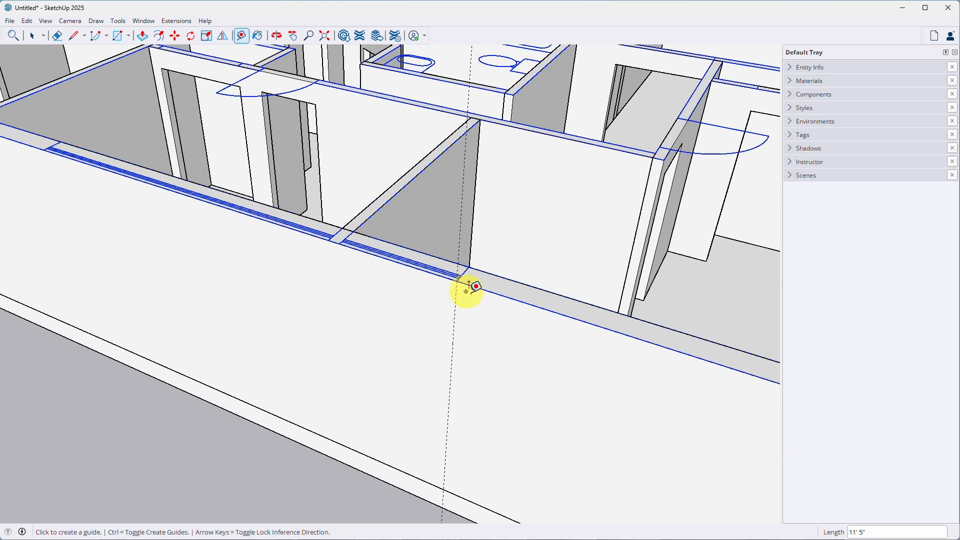
- Place a second vertical guide 3' 3" from the first, at the far end of the smaller window
scroll(469, 294, "down", 3)
scroll(422, 289, "up", 3)
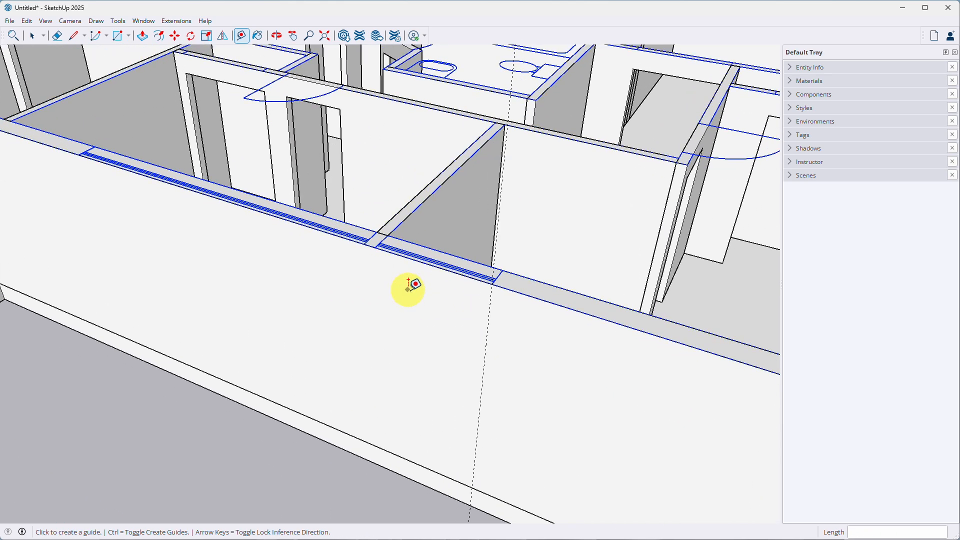
left_click(490, 304)
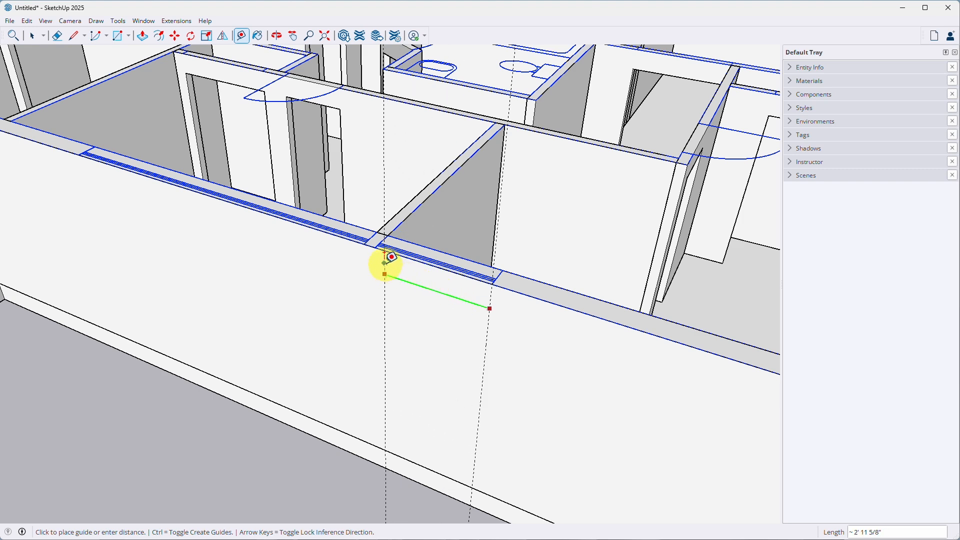
left_click(376, 244)
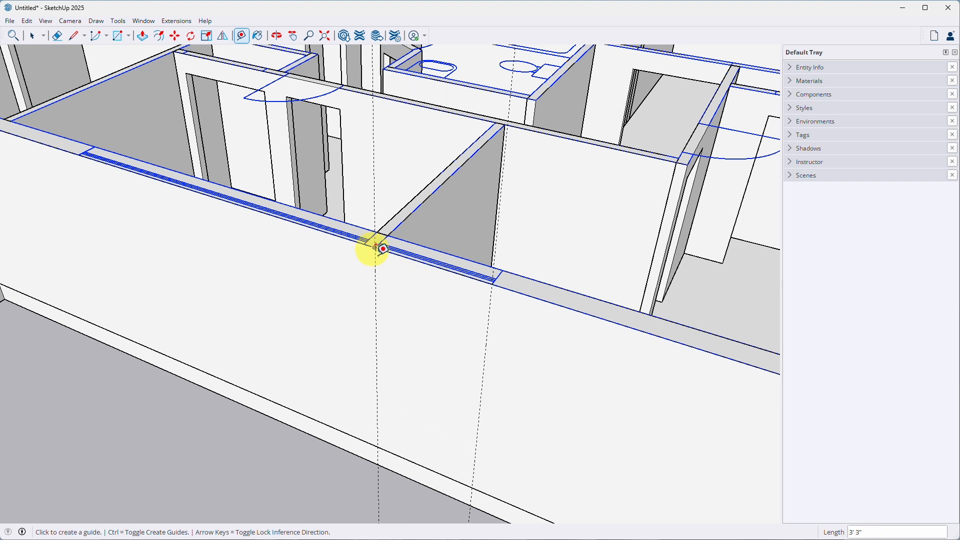
- Place vertical guides at both ends of the wider window on the long wall
left_click(376, 338)
left_click(364, 244)
left_click(365, 287)
left_click(79, 155)
- Place horizontal guides 53 inches above the base edges of the long wall and the adjoining short wall
scroll(470, 325, "down", 10)
scroll(193, 283, "up", 10)
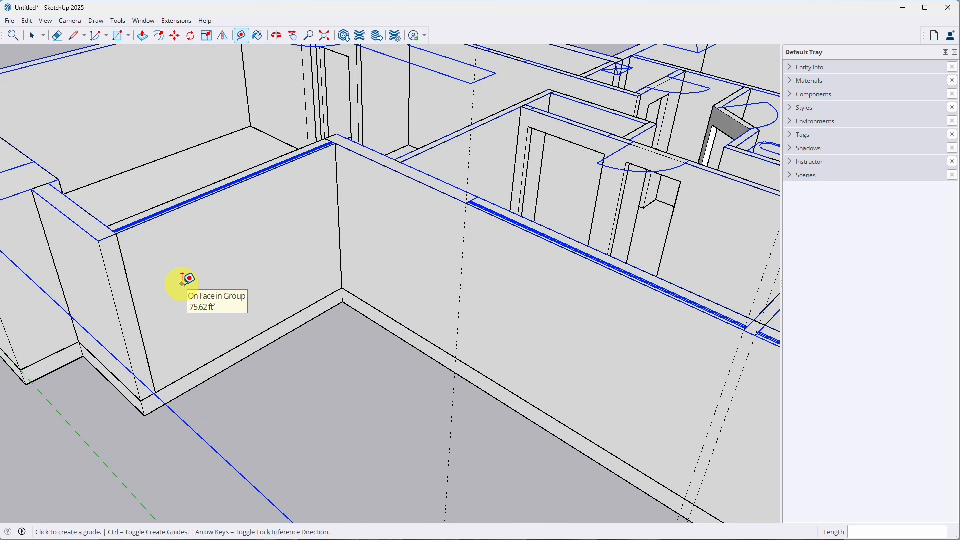
left_click(250, 339)
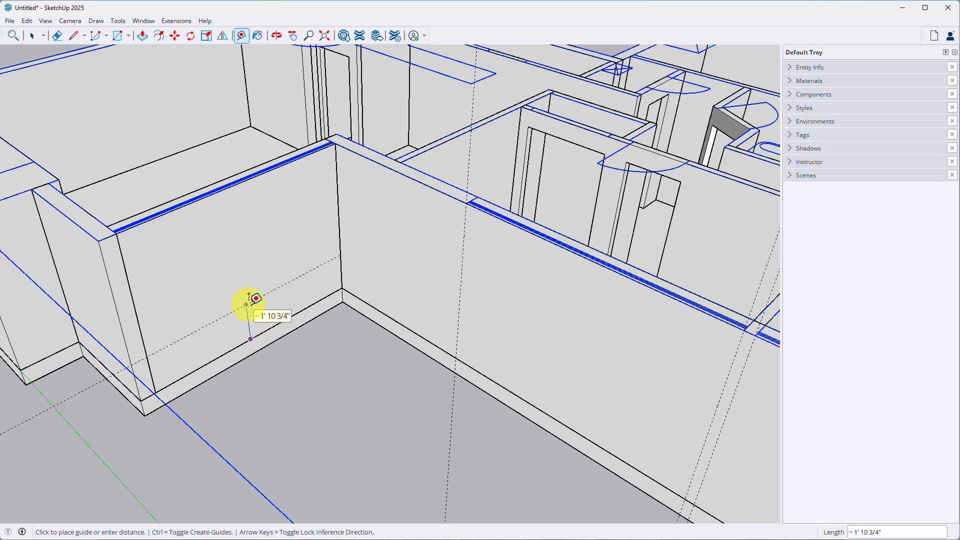
type("53")
key("Return")
left_click(584, 438)
type("53")
key("Return")
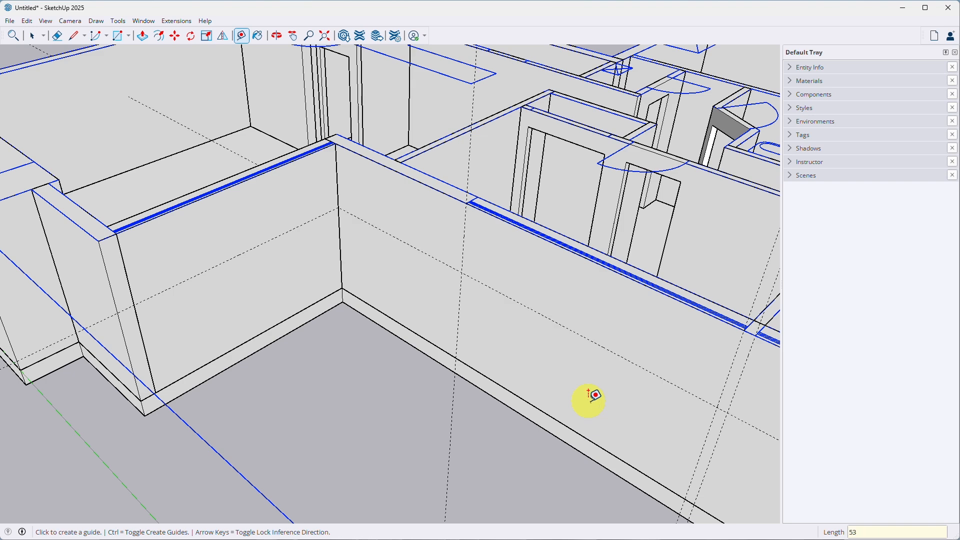
- Open the long wall group and cut the smaller window opening through its 8" thickness between the guides
key("space")
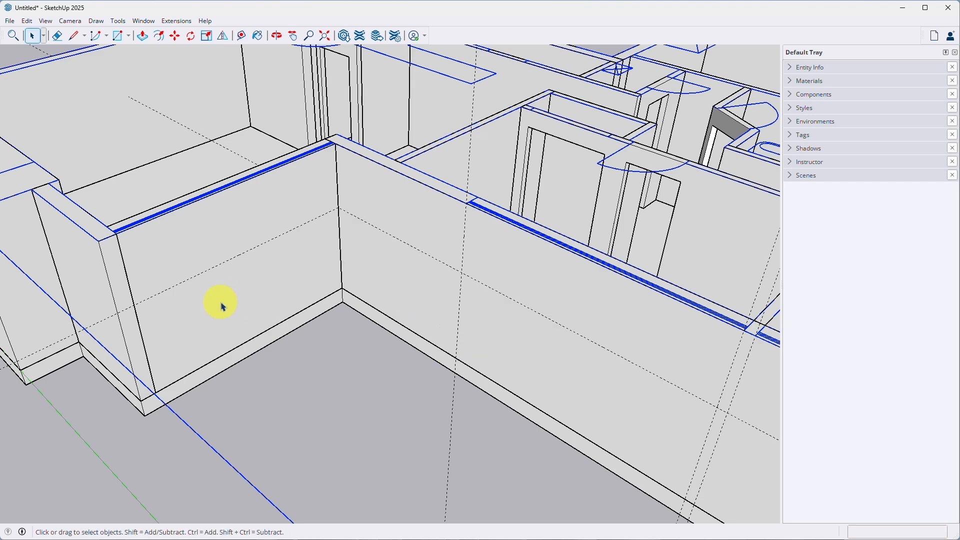
double_click(520, 357)
scroll(308, 250, "down", 2)
scroll(589, 337, "up", 2)
key("r")
left_click(557, 277)
left_click(636, 408)
key("p")
left_click(625, 353)
left_click(699, 337)
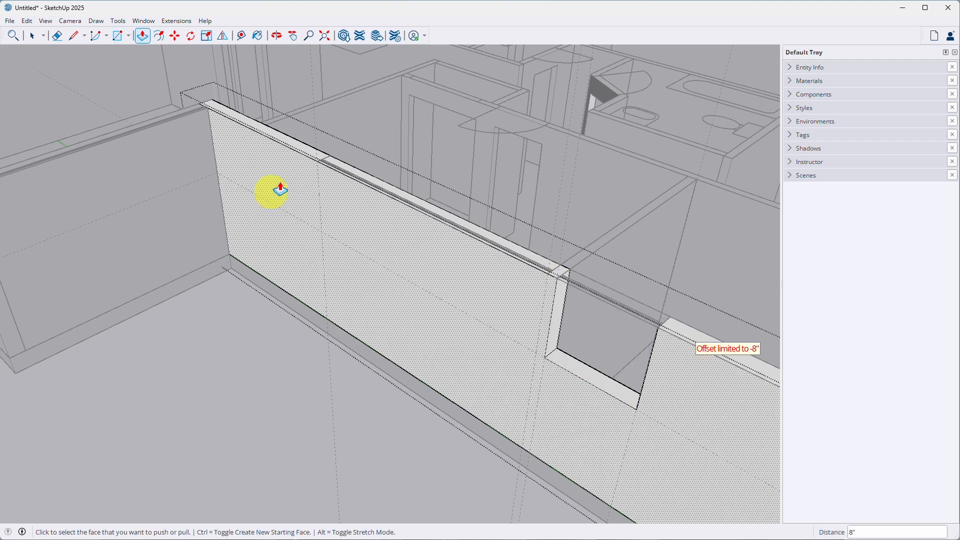
- Cut the wider window opening through the long wall, from its top edge down to the horizontal guide
scroll(280, 189, "up", 2)
key("r")
left_click(332, 156)
left_click(663, 439)
key("p")
double_click(623, 369)
scroll(628, 372, "down", 2)
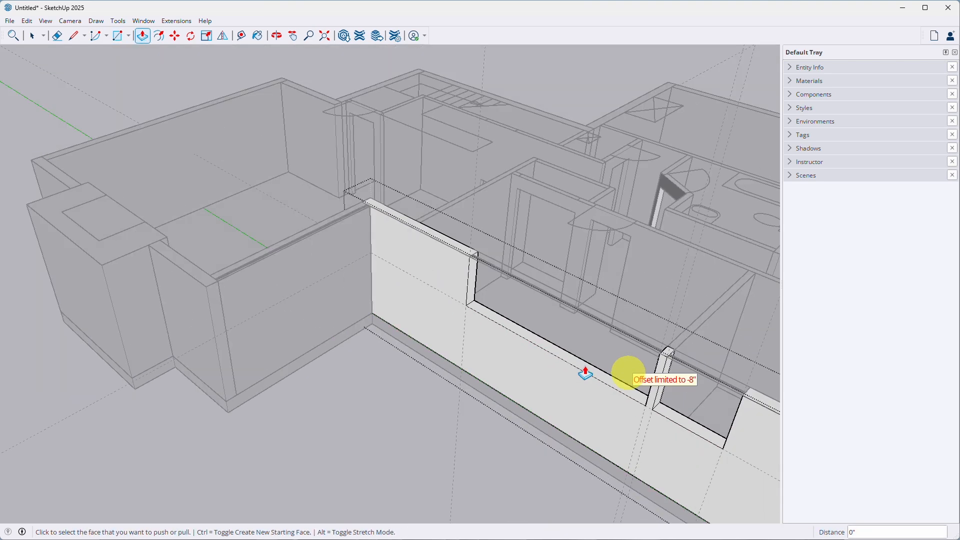
- Draw a 10' 1" by 3' 1" window rectangle on the adjoining short wall and push it through the wall
key("space")
scroll(268, 290, "up", 5)
key("r")
left_click(86, 268)
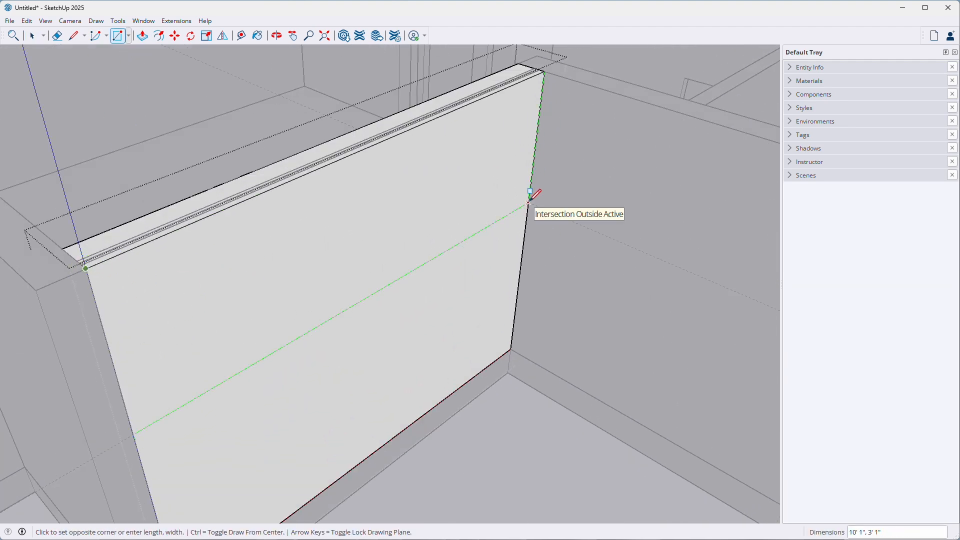
left_click(528, 202)
key("p")
double_click(403, 217)
key("space")
- Erase the construction guides around the window openings
scroll(278, 331, "down", 6)
key("e")
mouse_move(683, 405)
left_mouse_down()
mouse_move(524, 418)
mouse_move(223, 348)
left_mouse_up()
- Select the imported floor plan linework and move it 90 inches back down to floor level
key("space")
left_click(425, 251)
key("m")
left_click(161, 210)
type("90")
key("Return")
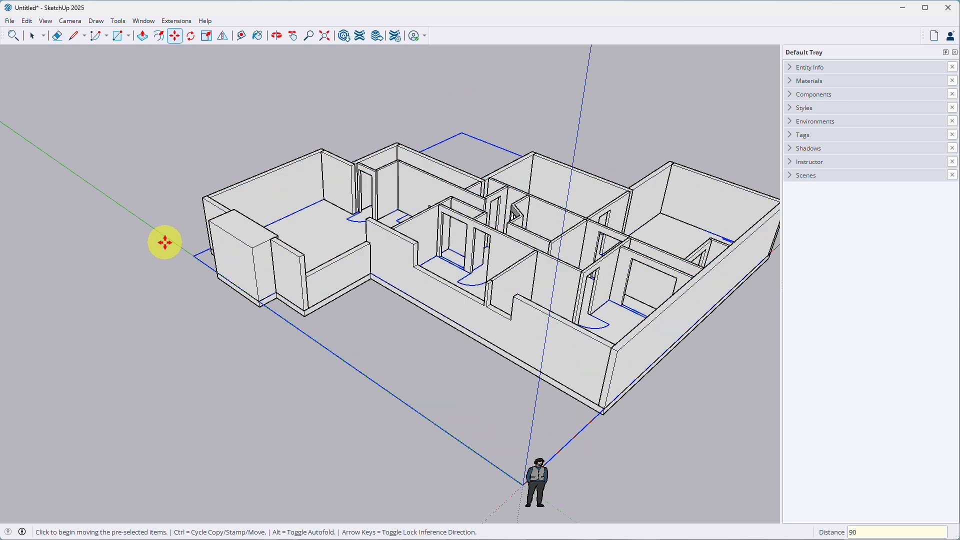
- Draw a 3' 3" by 3' 1" rectangle filling the narrow window opening in the long wall
key("space")
left_click(441, 360)
middle_click_drag(450, 375, 441, 360)
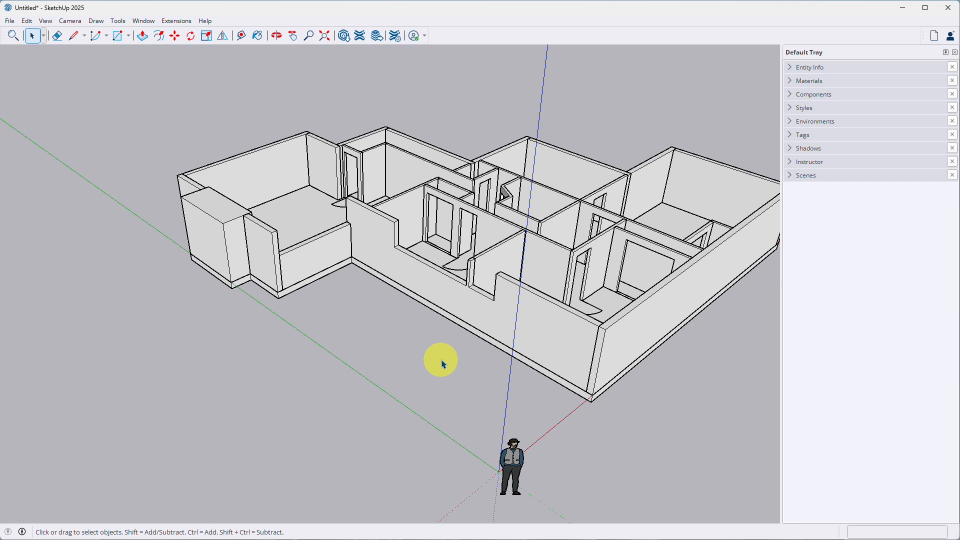
scroll(484, 282, "up", 10)
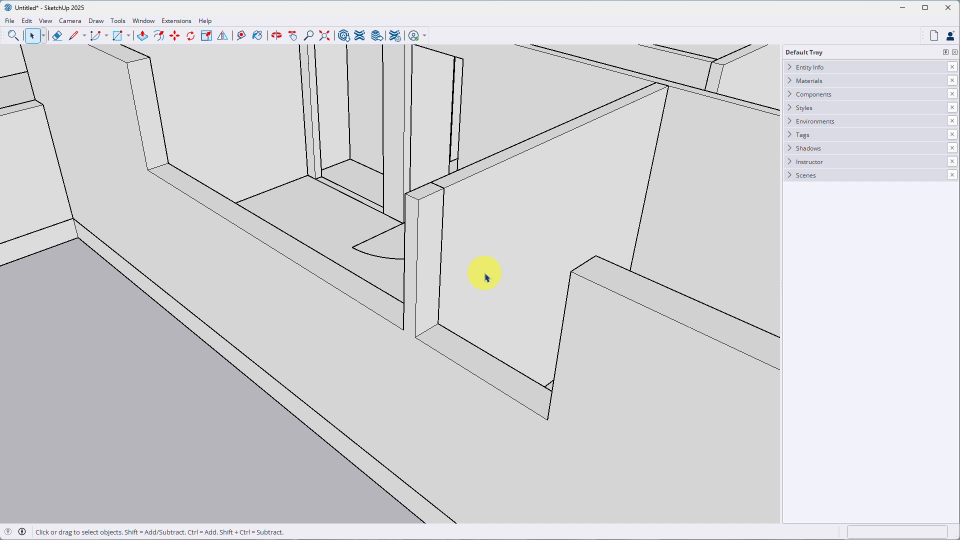
key("r")
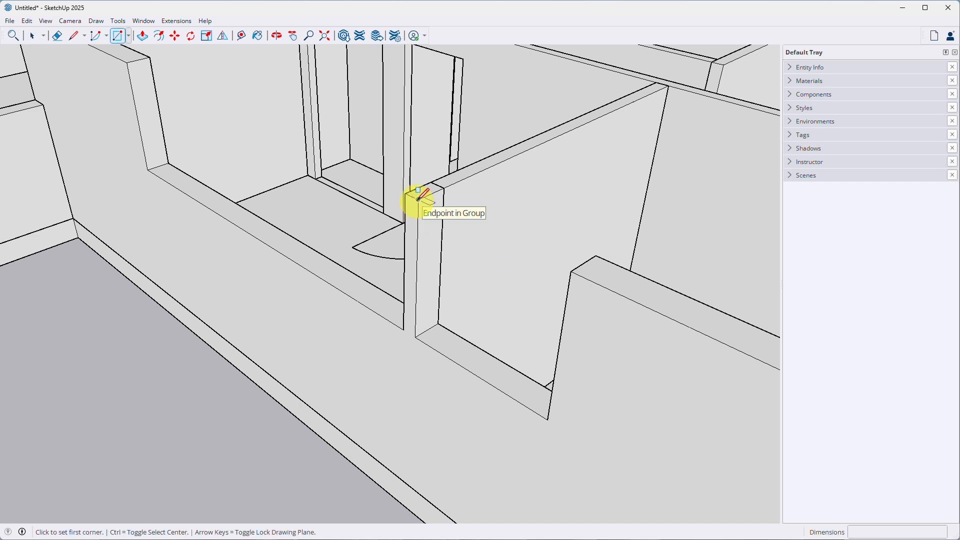
left_click(418, 199)
left_click(548, 420)
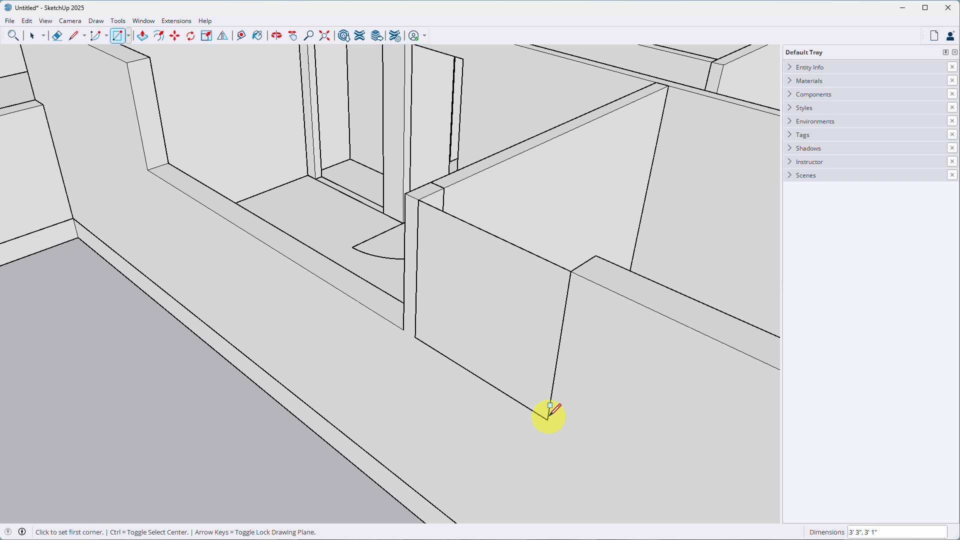
- Offset the rectangle's outline inward by 1 inch and delete the inner face to leave a thin window frame
key("f")
left_click(455, 331)
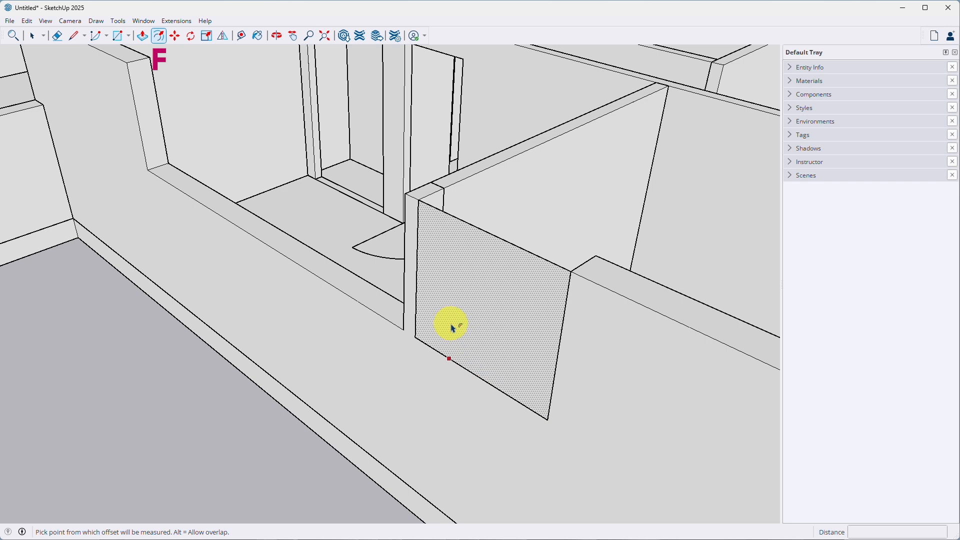
left_click(453, 329)
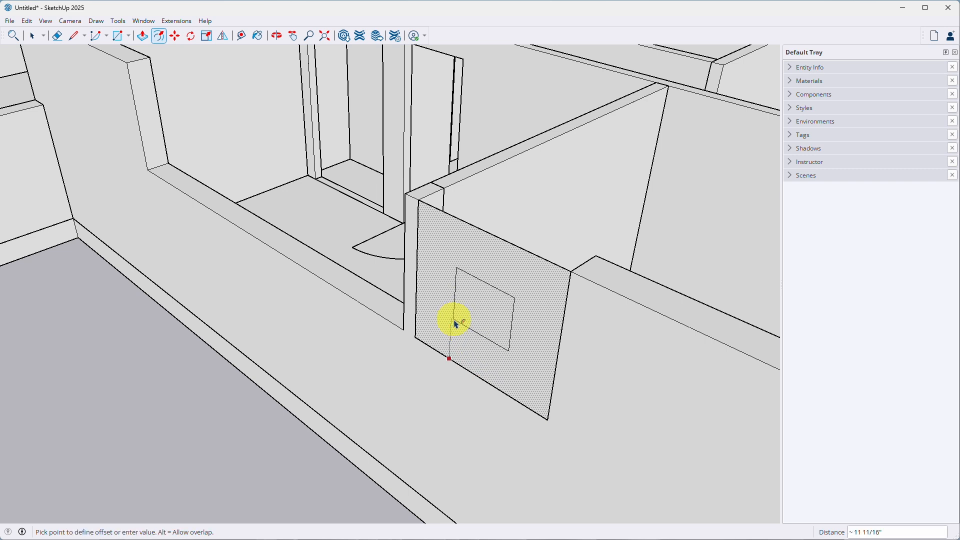
key("Return")
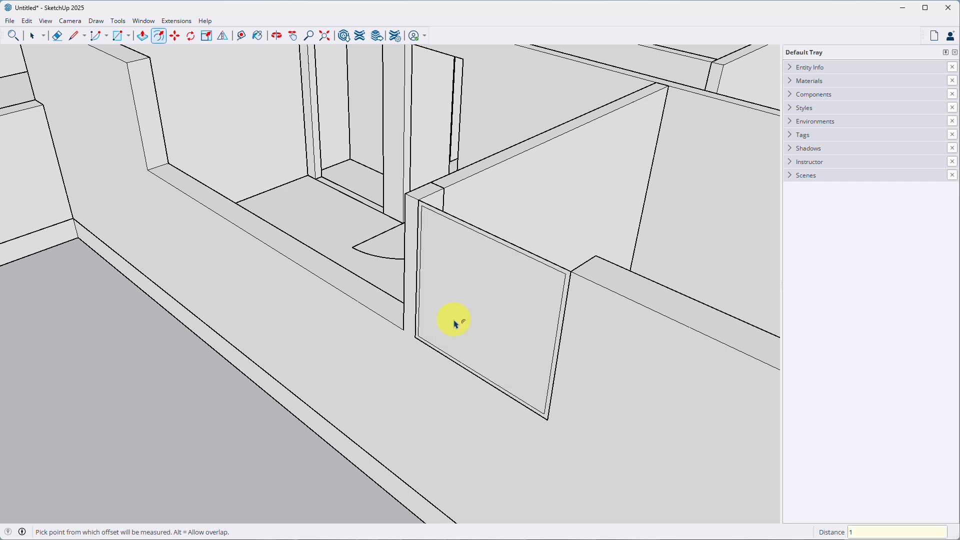
key("space")
left_click(456, 325)
key("Delete")
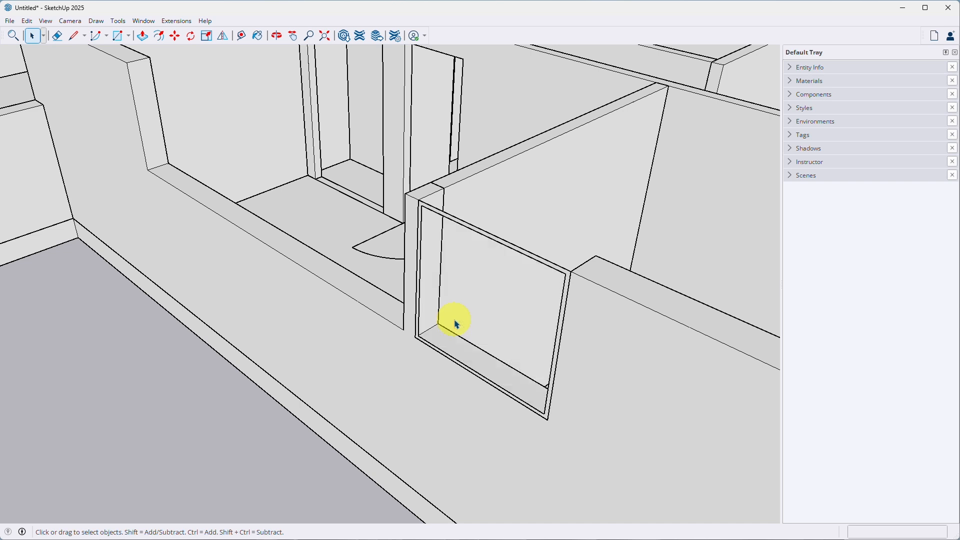
- From the room side, extrude the window frame face 2 inches with Push/Pull
middle_click_drag(456, 324, 165, 165)
scroll(165, 165, "up", 3)
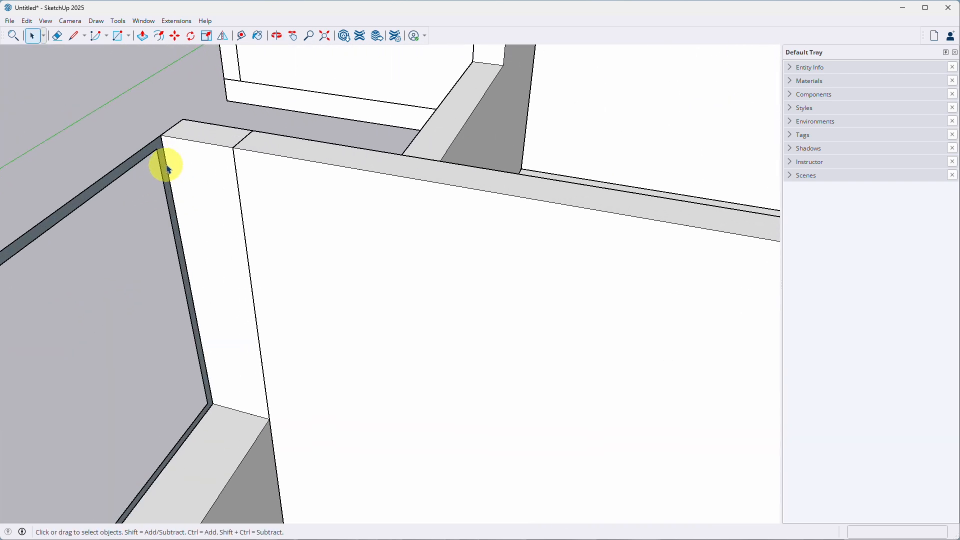
key("p")
left_click(164, 165)
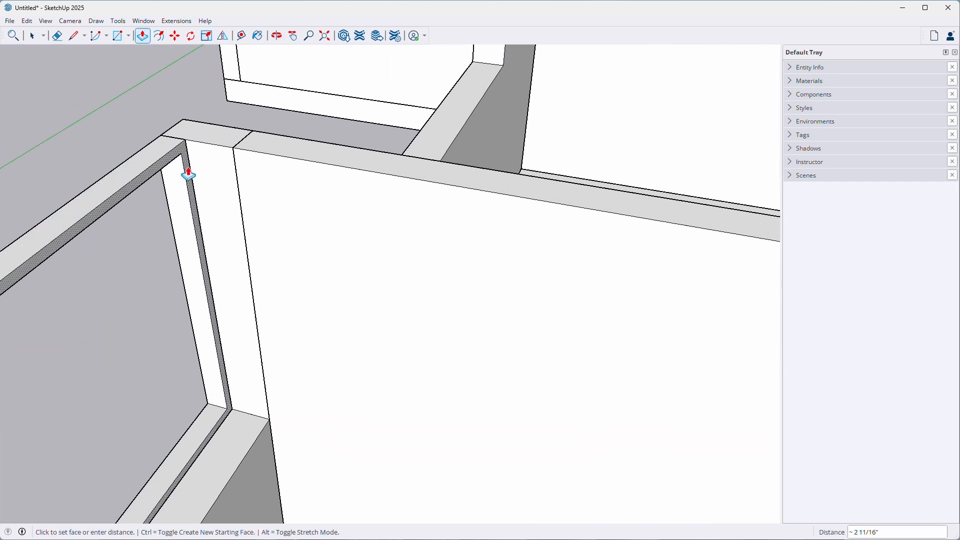
left_click(196, 178)
type("2")
key("Return")
- Select the whole extruded window frame and make it a group
key("space")
left_click(180, 229)
right_click(180, 229)
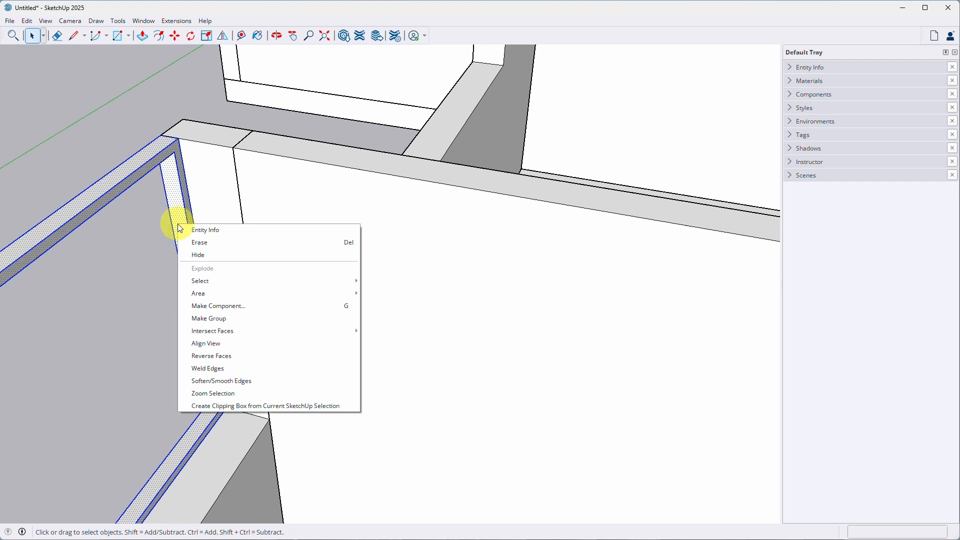
left_click(279, 317)
- Draw a rectangle across the inside of the window frame, on its outer side, as the glass pane
scroll(332, 215, "down", 8)
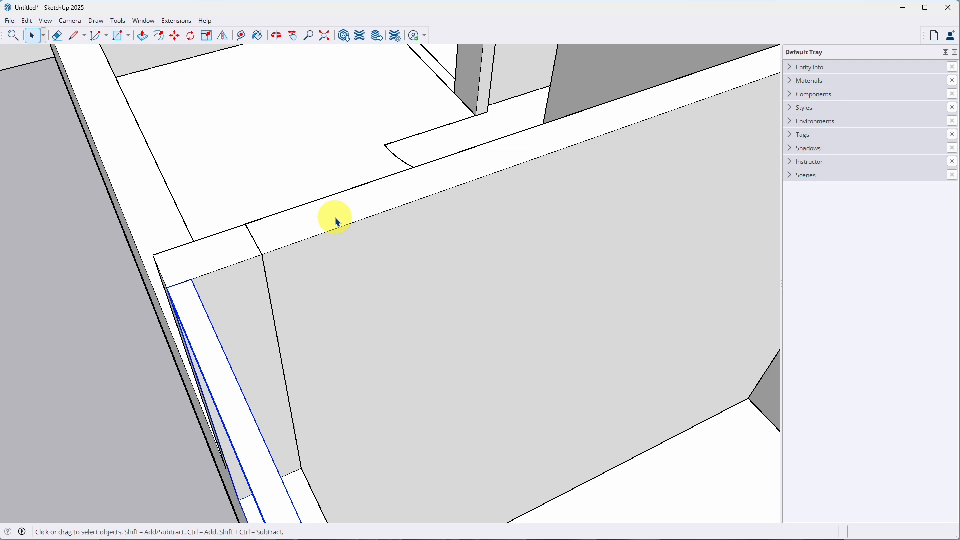
middle_click_drag(333, 225, 385, 394)
left_click(385, 394)
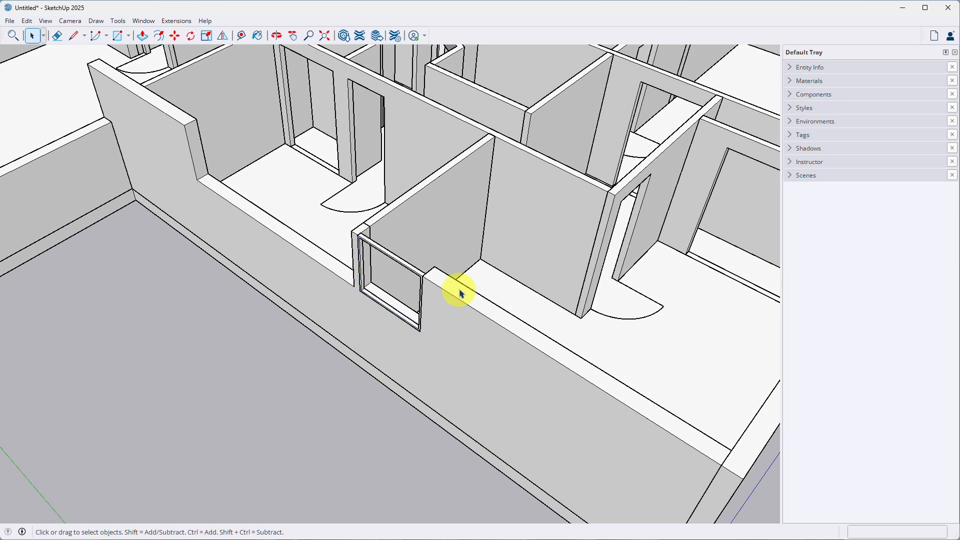
scroll(460, 296, "up", 8)
key("r")
left_click(207, 101)
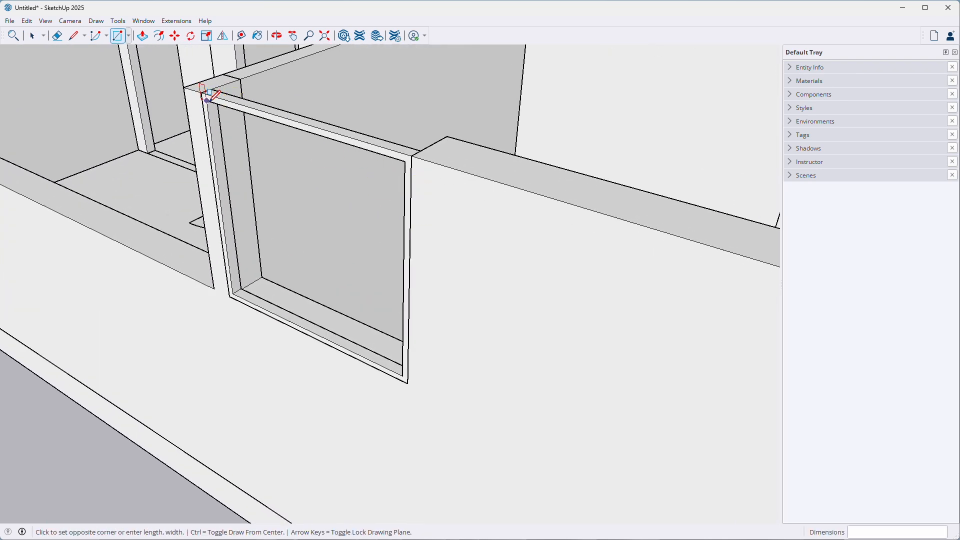
left_click(403, 375)
- Paint the pane with the Glass_Basic_01 material from the Glass collection
key("b")
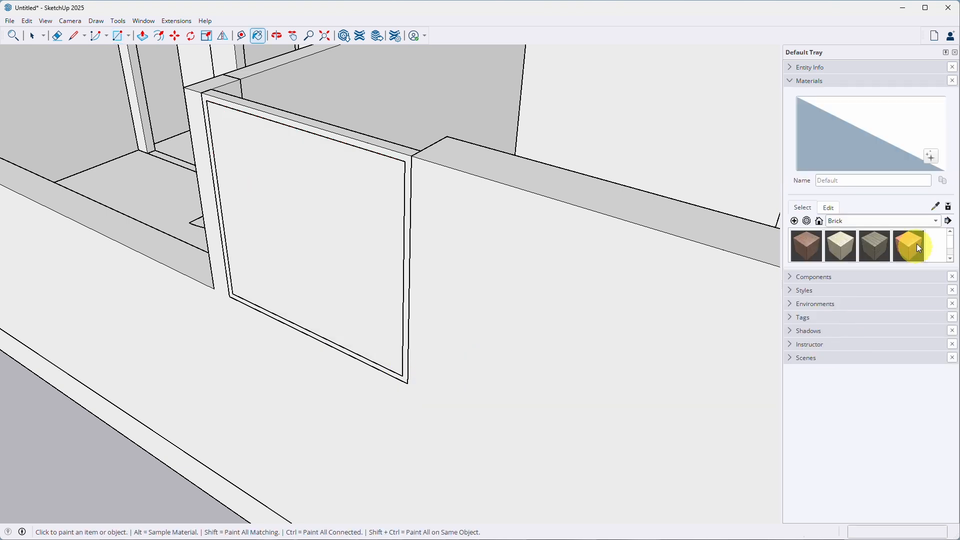
left_click(935, 221)
left_click(925, 242)
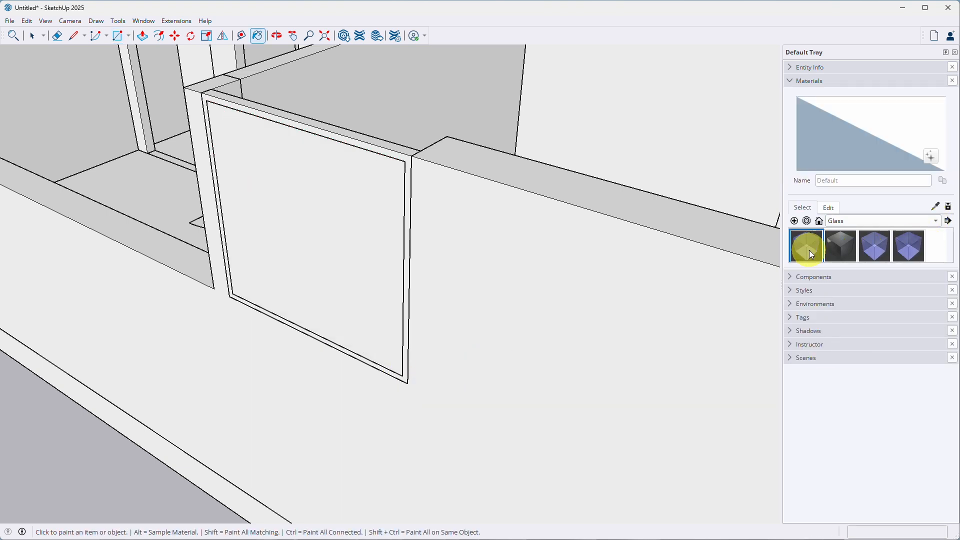
left_click(809, 250)
left_click(324, 230)
- Group the glass pane and move it 1 inch inward into the depth of the frame
key("space")
left_click(318, 234)
right_click(319, 234)
left_click(366, 328)
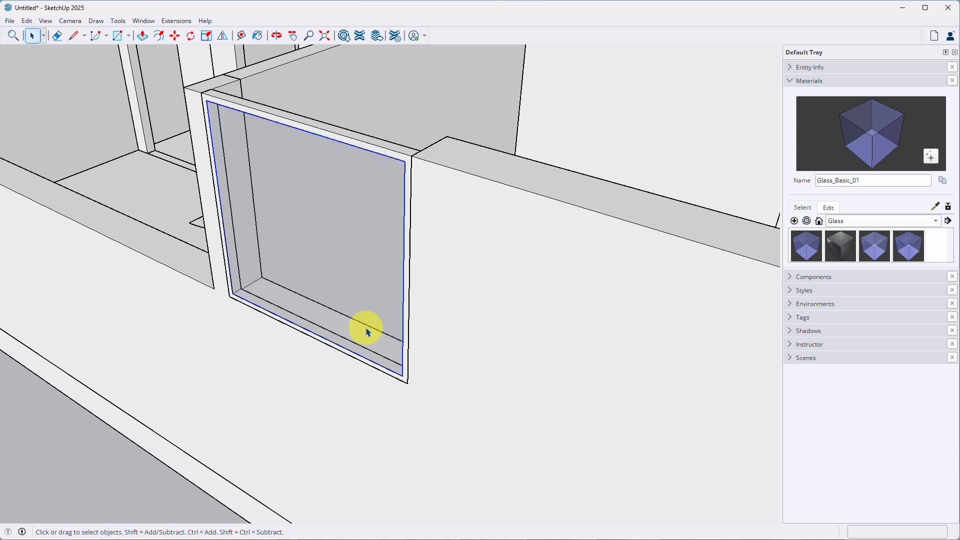
key("m")
left_click(361, 330)
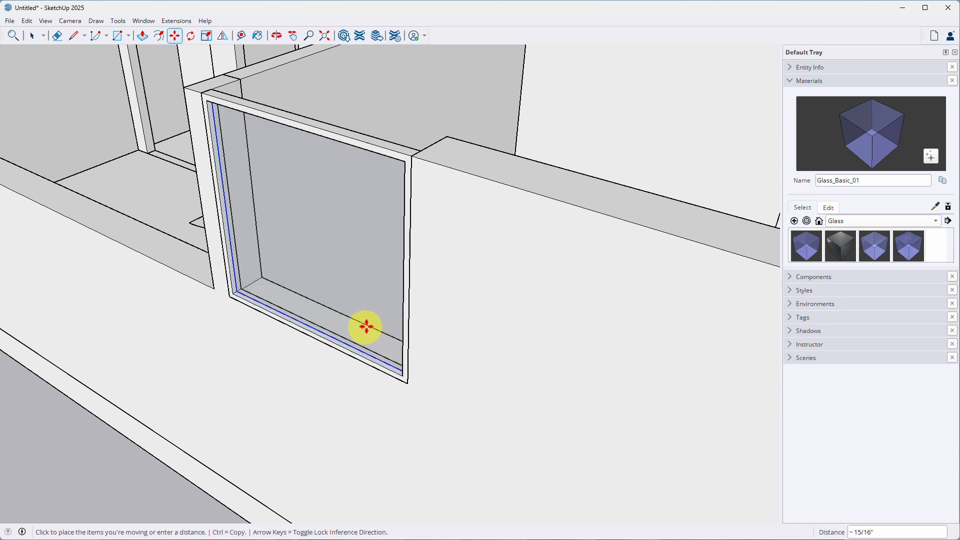
left_click(382, 317)
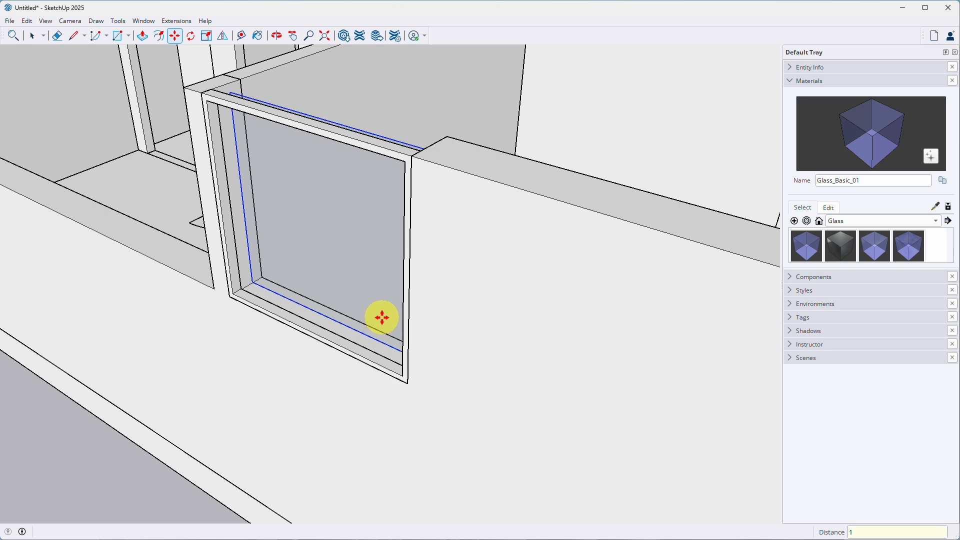
- Select the window frame together with the glass pane and combine them into one group
key("space")
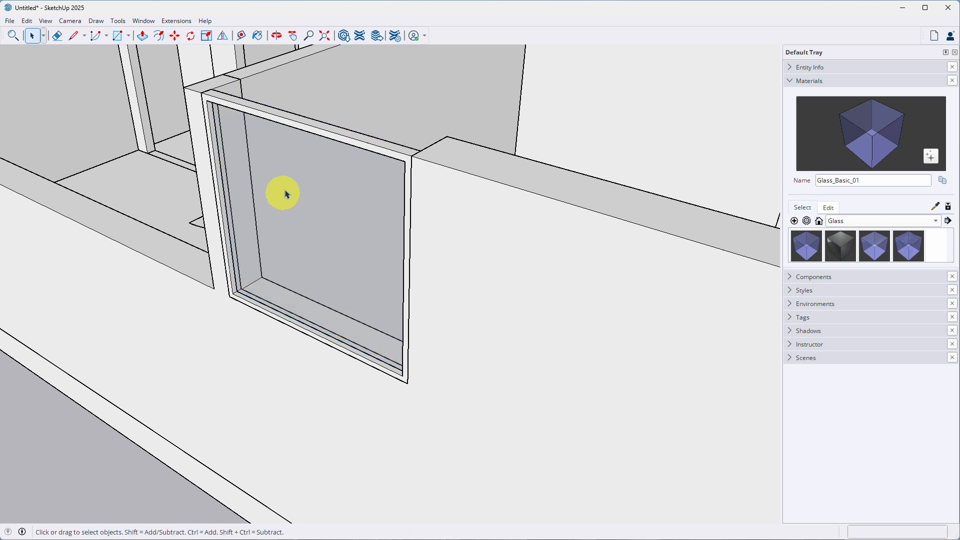
left_click(312, 126)
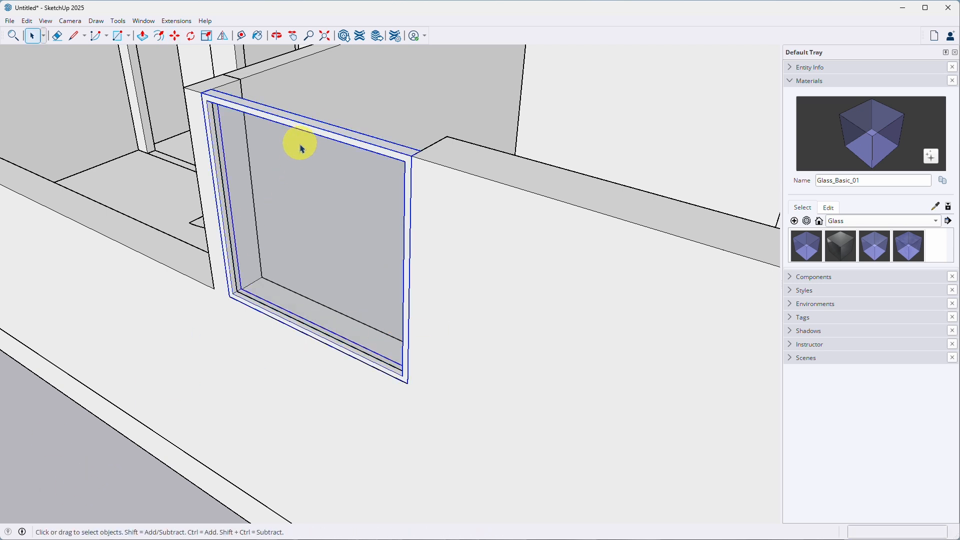
right_click(288, 204)
left_click(334, 307)
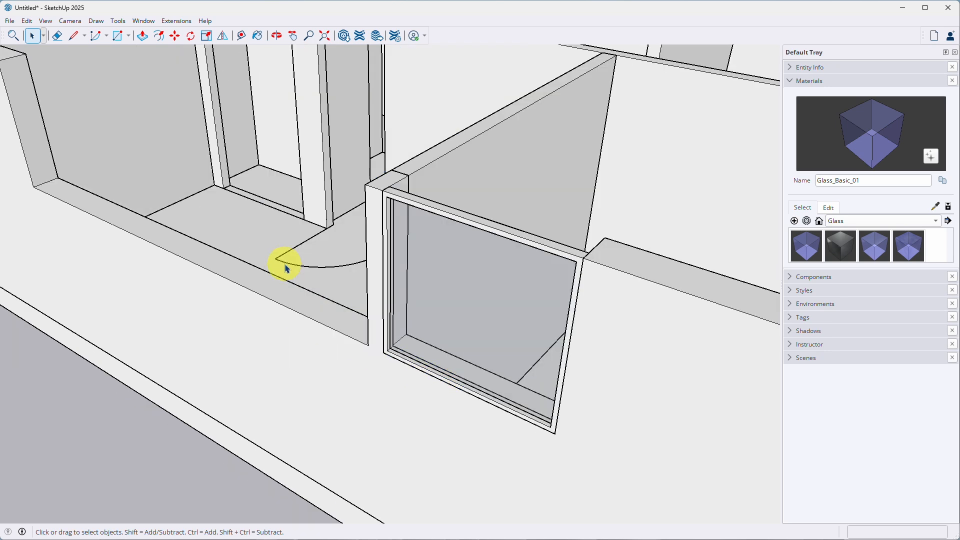
- Copy the window group 3' 7" along the wall, aligning its lower corner with the near corner of the wider opening
left_click(477, 318)
key("m")
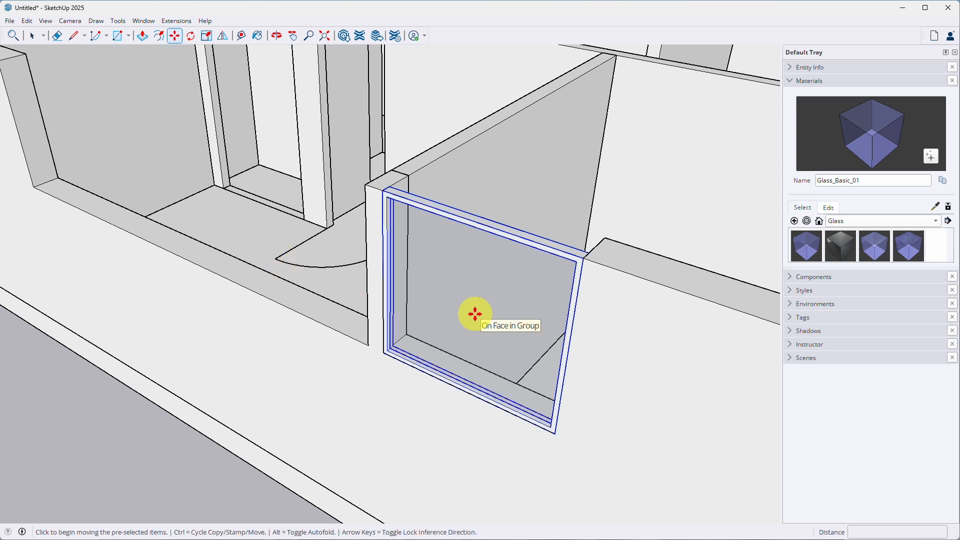
key("ctrl")
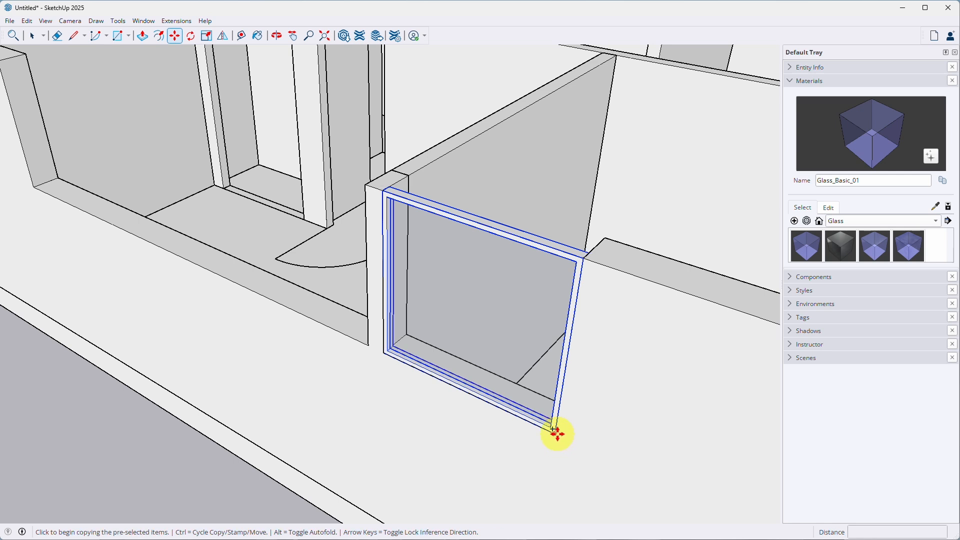
left_click_drag(555, 434, 367, 348)
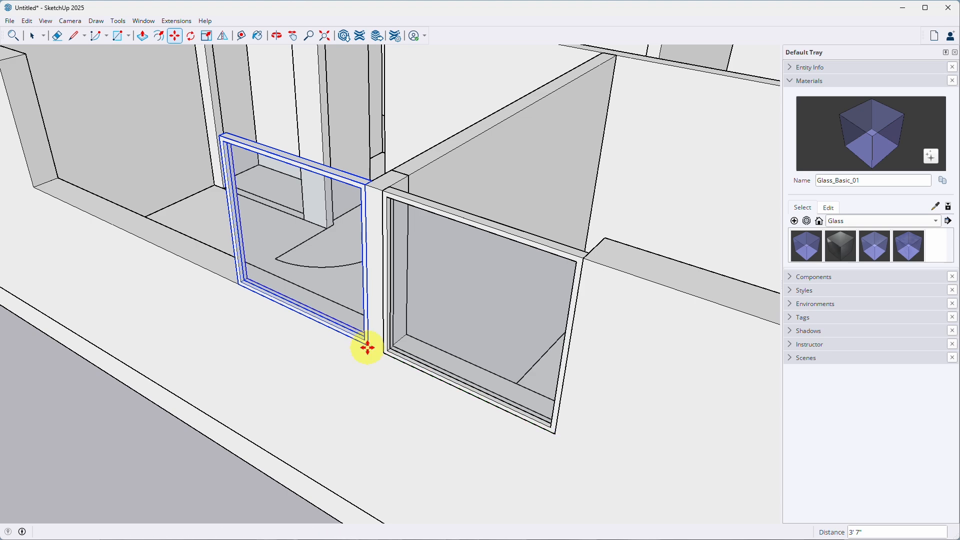
- Edit the copied window group and stretch its far frame side to the opposite end of the wider opening
scroll(615, 360, "down", 6)
middle_click_drag(647, 365, 390, 322)
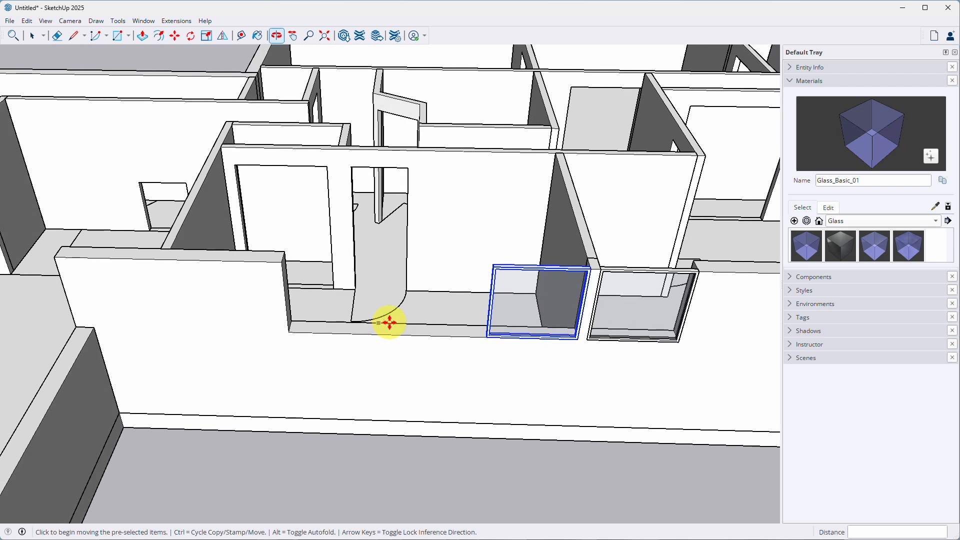
scroll(390, 322, "up", 5)
key("space")
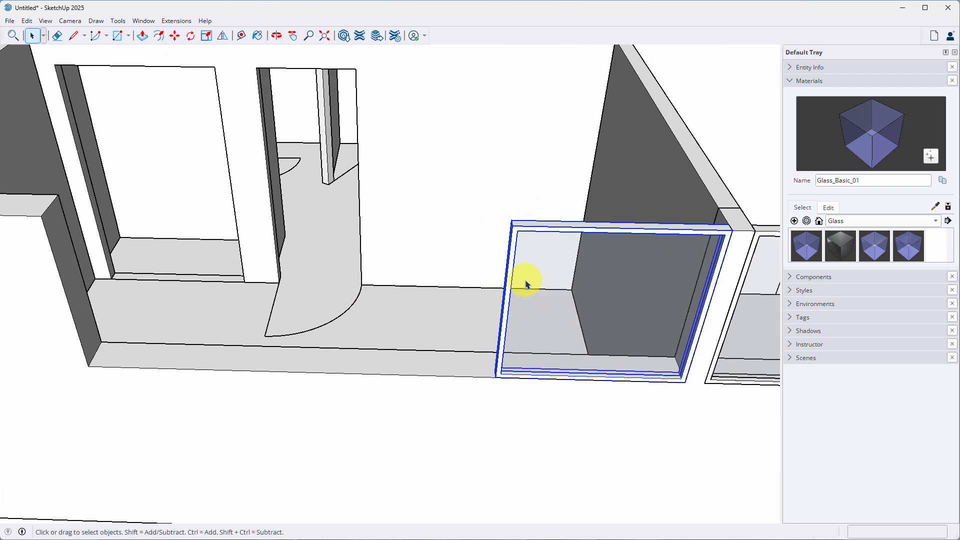
double_click(527, 285)
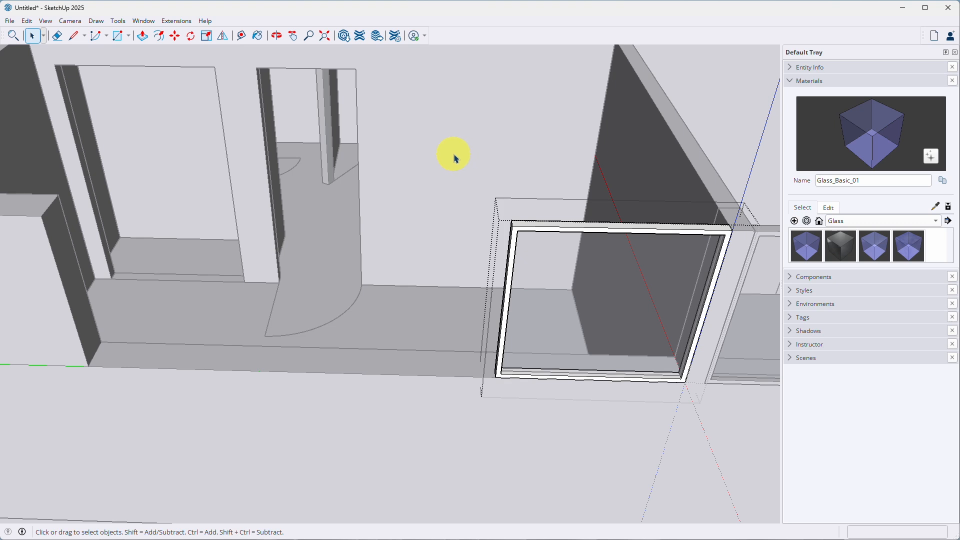
left_click_drag(530, 408, 536, 416)
key("m")
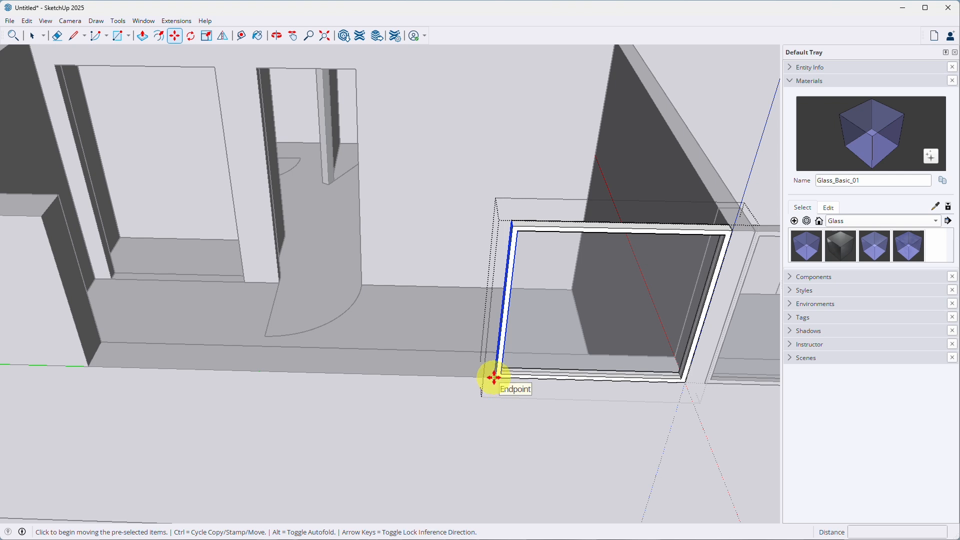
left_click(494, 377)
left_click(54, 197)
key("space")
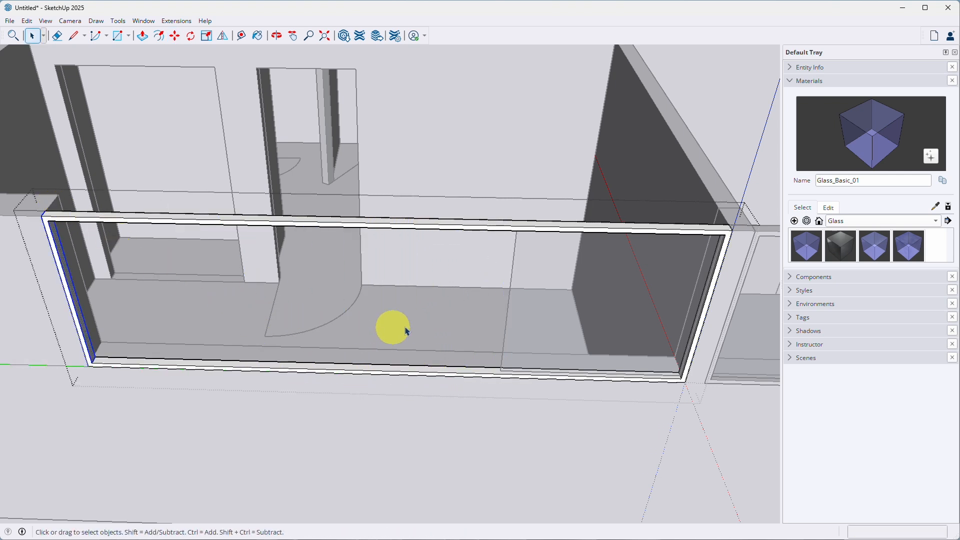
- Edit the glass pane in the widened window and stretch its free vertical edge 7' 2" to the far frame side
left_click(532, 314)
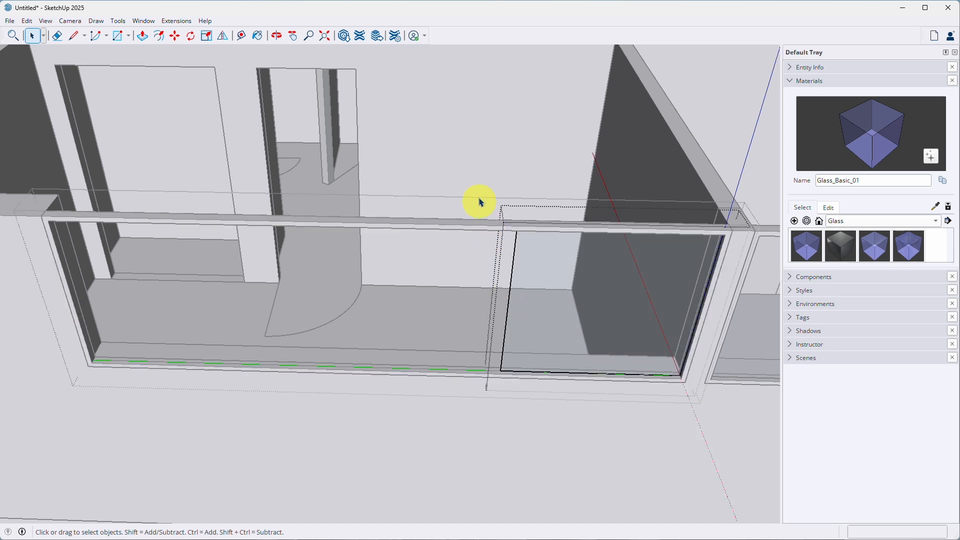
left_click_drag(545, 396, 548, 422)
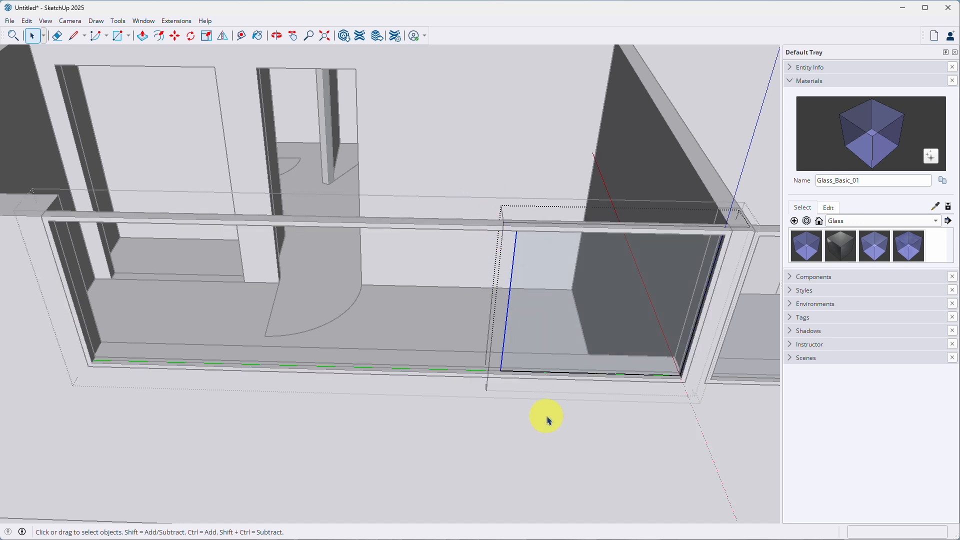
key("m")
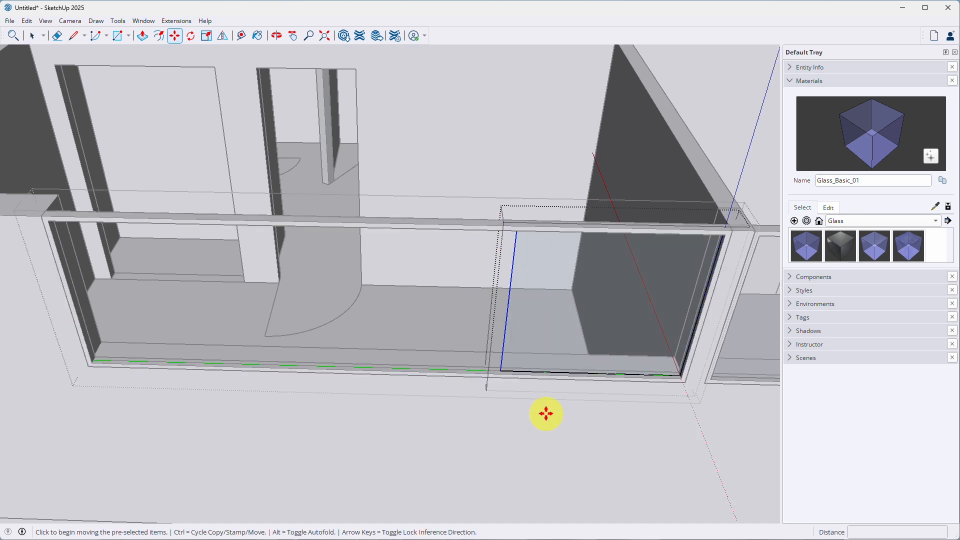
left_click(506, 306)
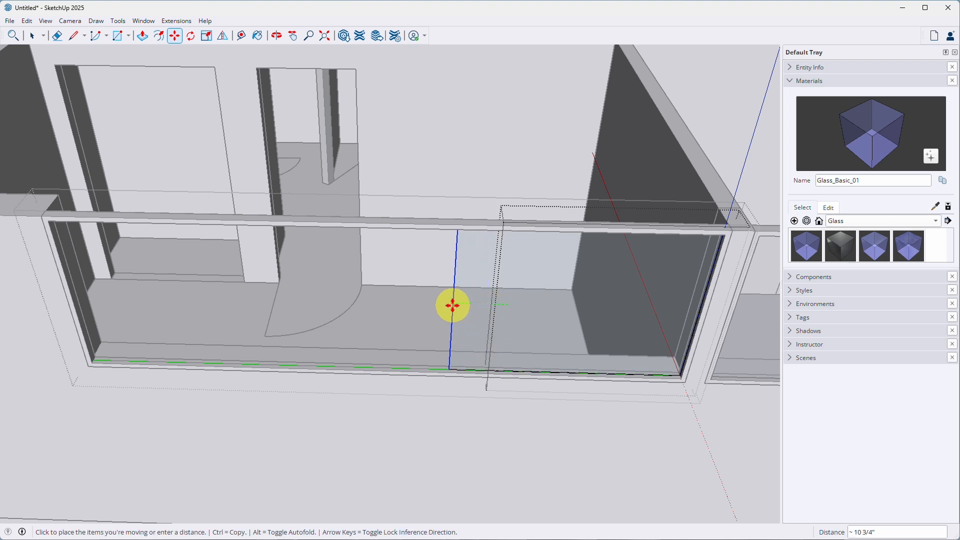
scroll(52, 223, "up", 5)
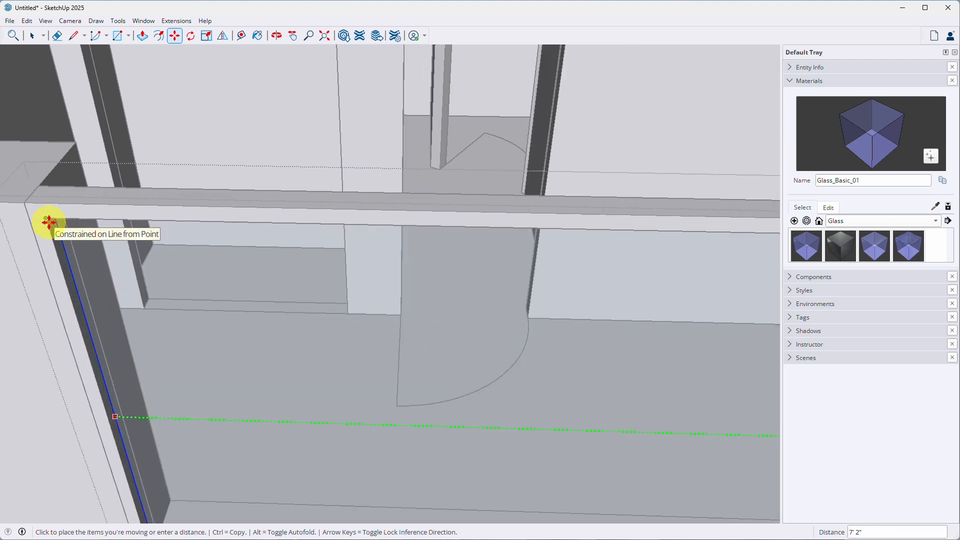
left_click(44, 212)
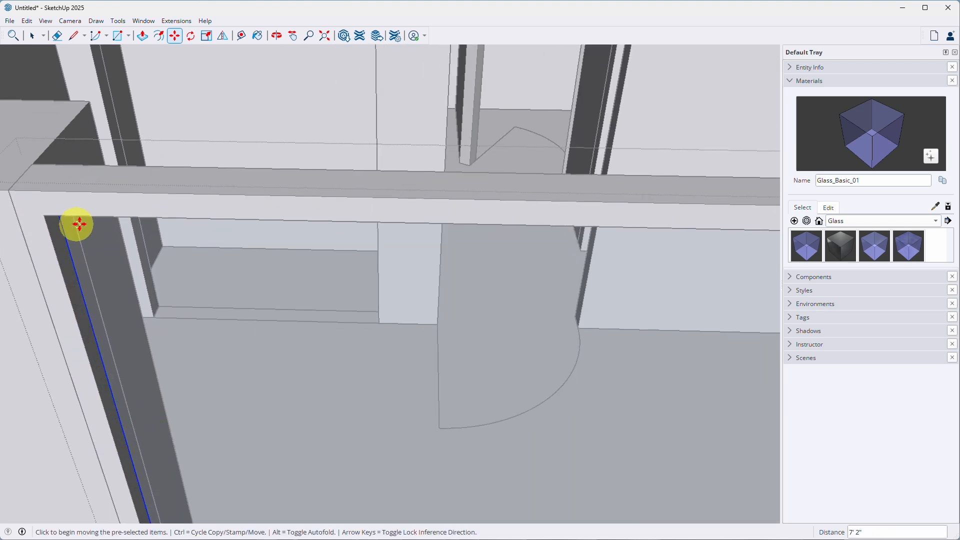
scroll(81, 223, "down", 1)
scroll(81, 223, "down", 4)
key("space")
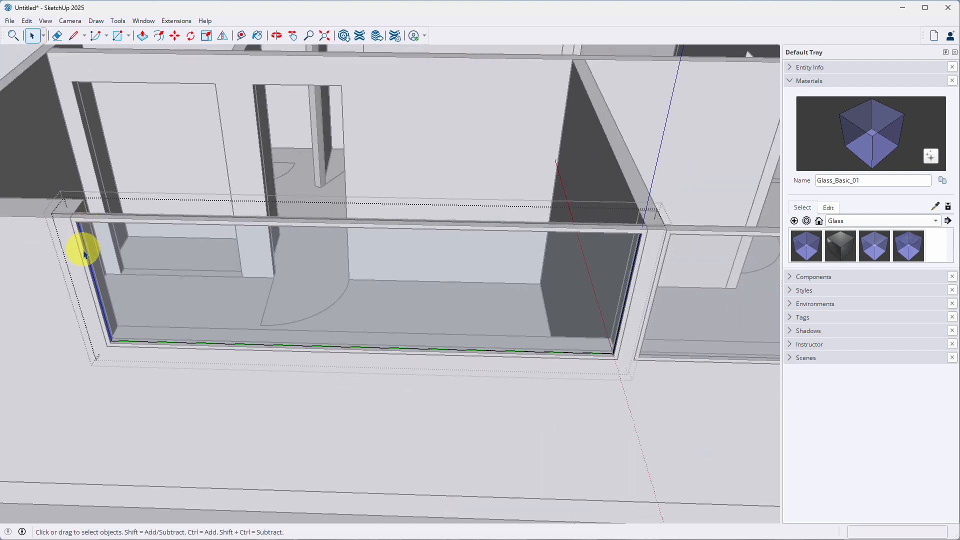
- Copy the wide window group 17' 7" along the wall, placing its lower corner at the inside corner beside the perpendicular wall's opening
middle_click_drag(84, 275, 592, 385)
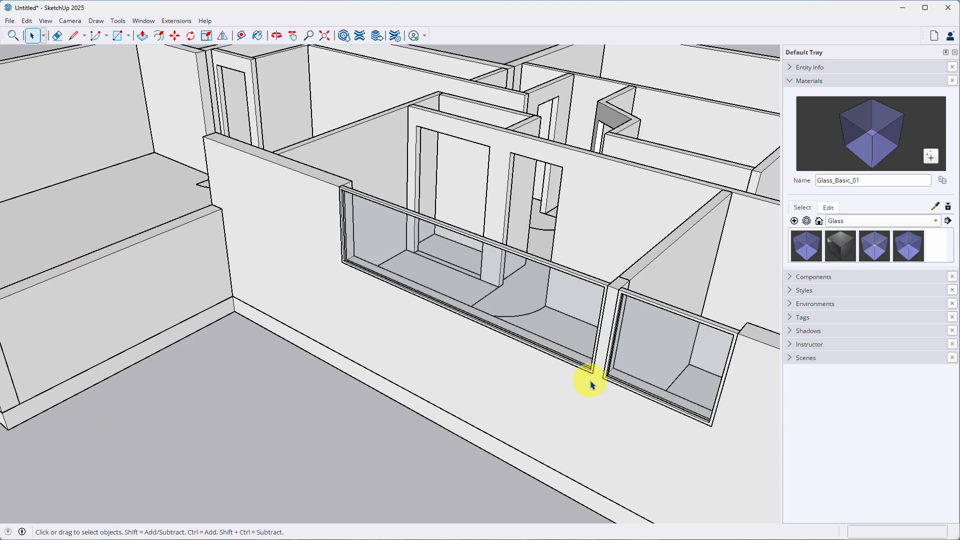
left_click(552, 328)
key("m")
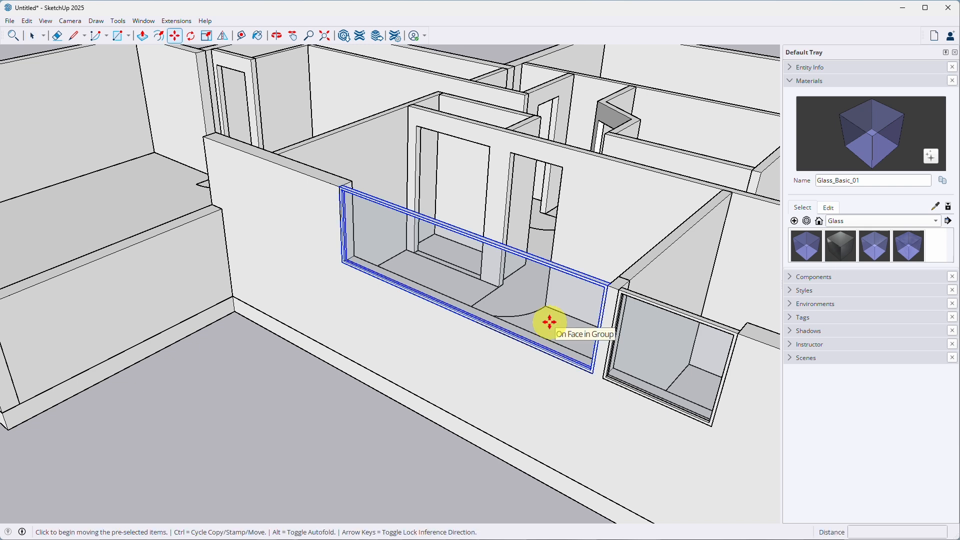
key("ctrl")
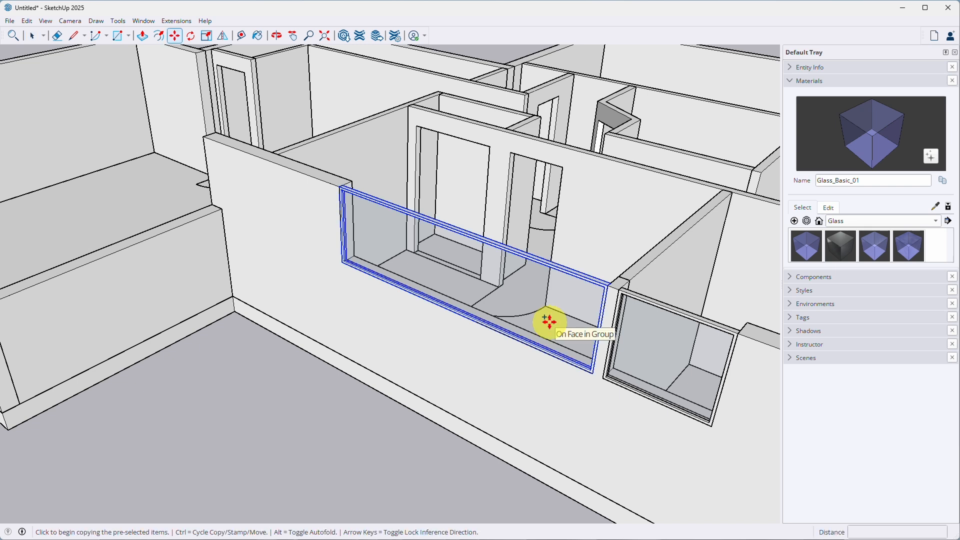
scroll(590, 376, "up", 5)
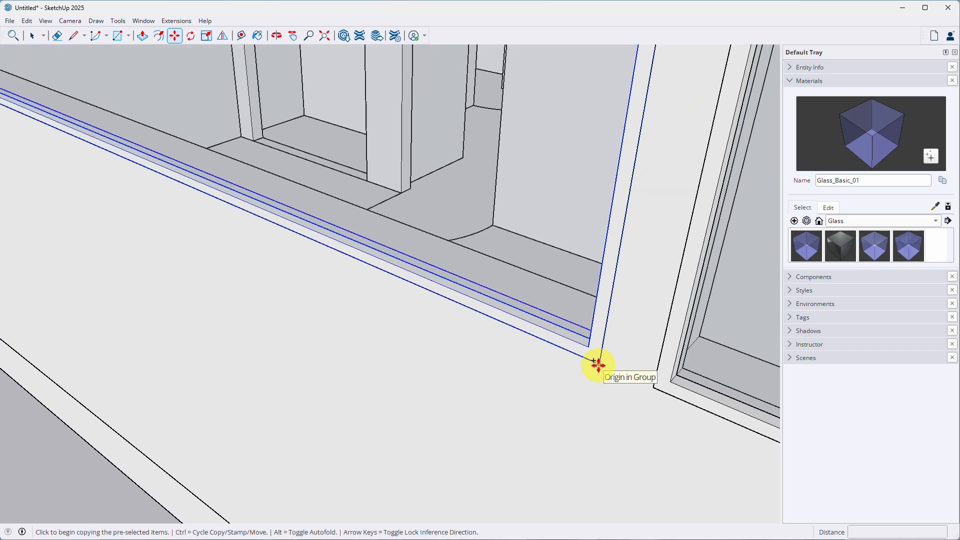
left_click(598, 364)
scroll(595, 375, "down", 8)
scroll(597, 390, "down", 5)
scroll(220, 210, "up", 6)
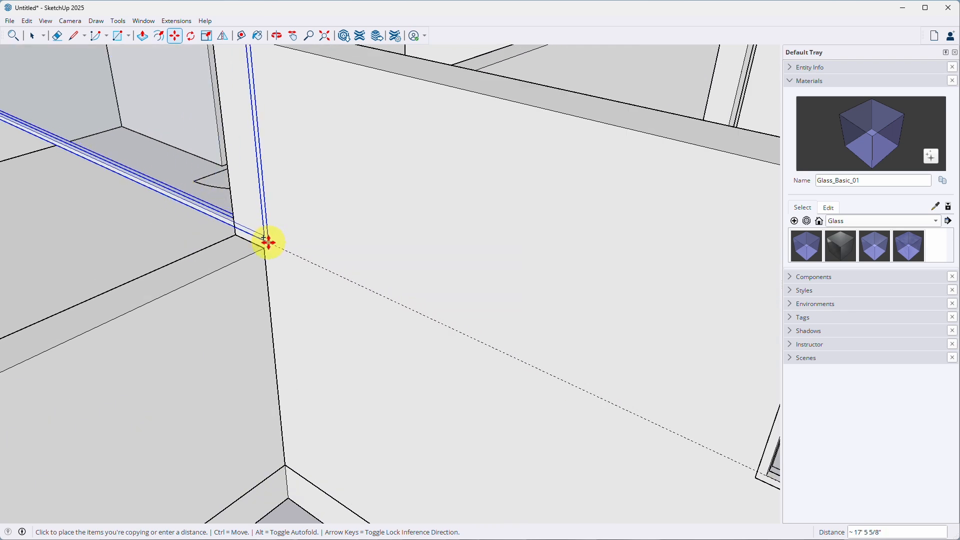
scroll(268, 244, "up", 4)
left_click(260, 256)
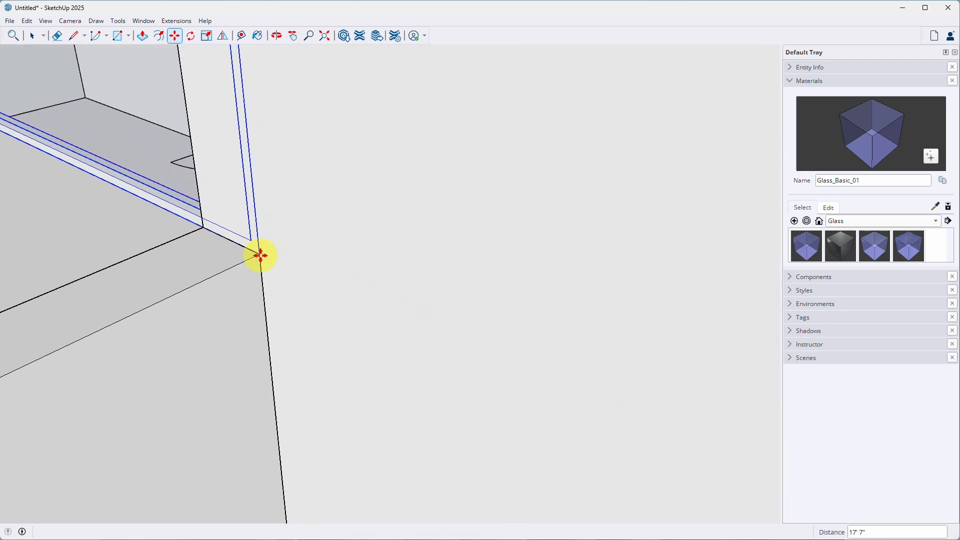
- Rotate the copied window 90 degrees horizontally about its lower corner so that it lies in the perpendicular wall's opening
scroll(261, 255, "down", 6)
key("o")
middle_click_drag(260, 266, 229, 268)
scroll(230, 268, "up", 3)
key("q")
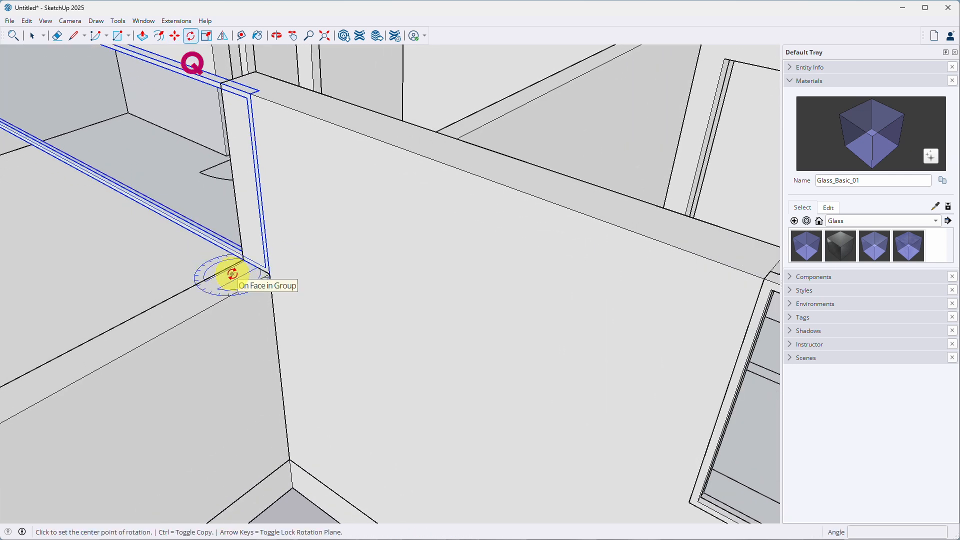
key("Up")
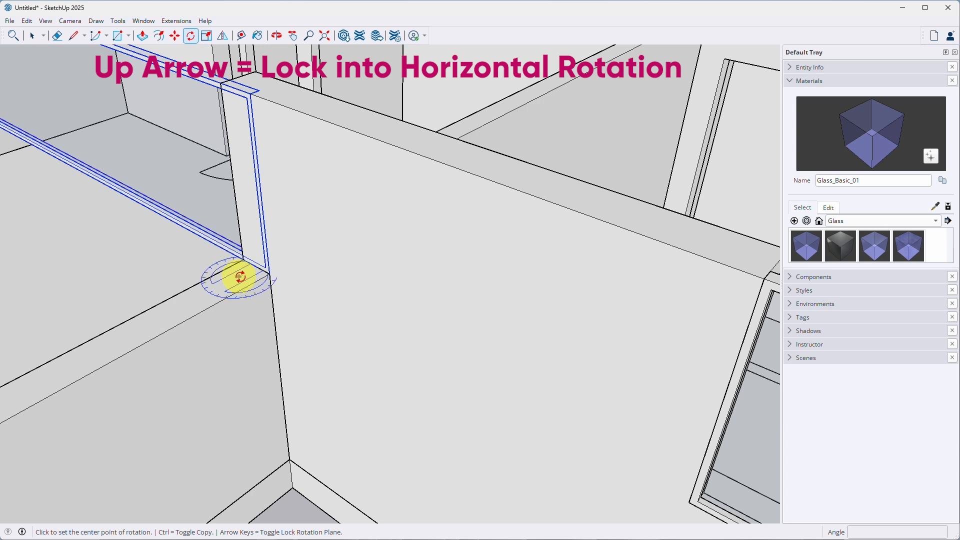
left_click(269, 274)
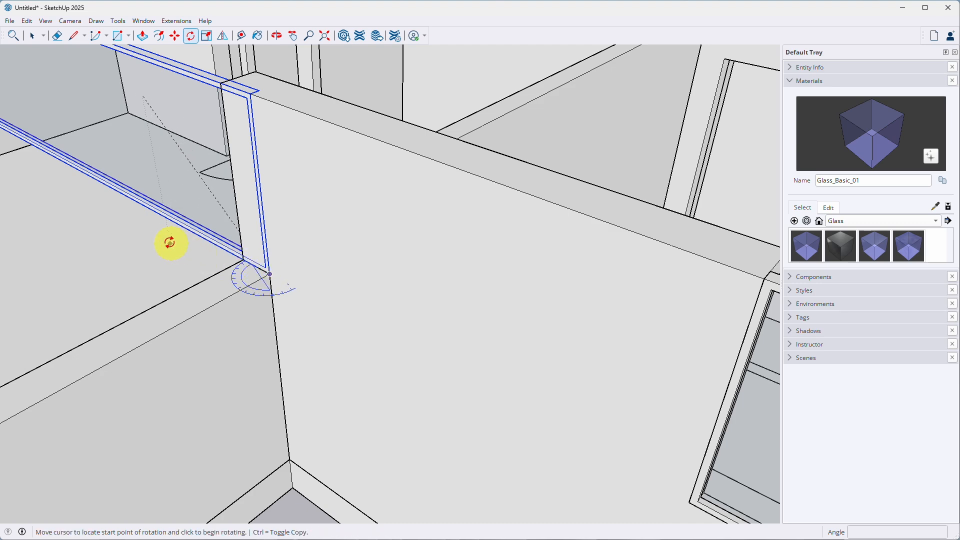
left_click(145, 210)
scroll(144, 211, "down", 5)
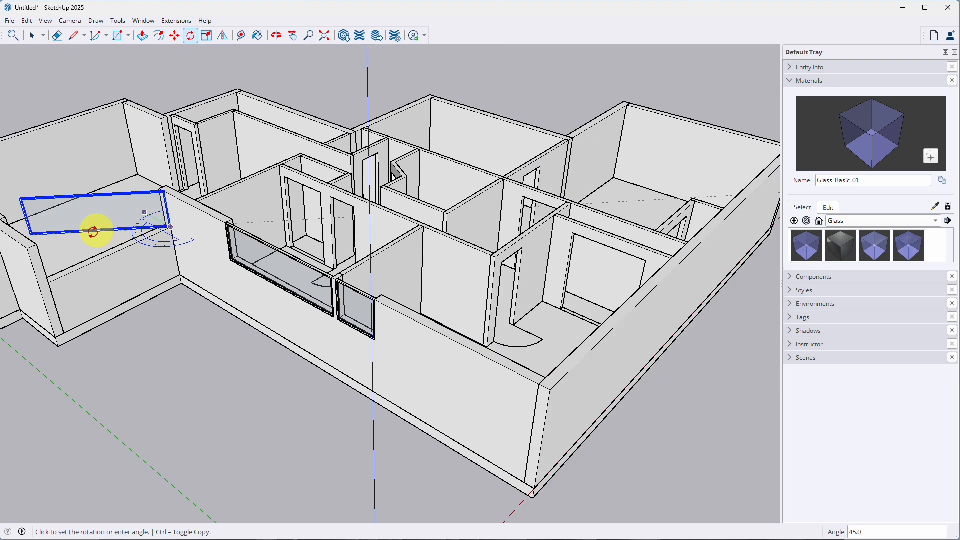
scroll(80, 240, "up", 3)
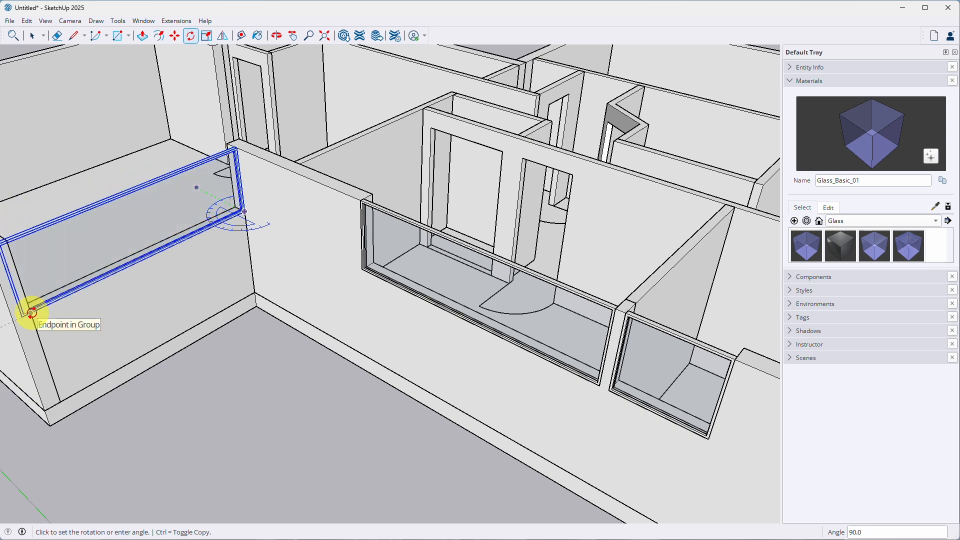
left_click(31, 314)
- Edit the rotated window's frame and move its overhanging outer side 4" inward to the end of the opening
middle_click_drag(390, 257, 190, 265)
scroll(185, 197, "up", 5)
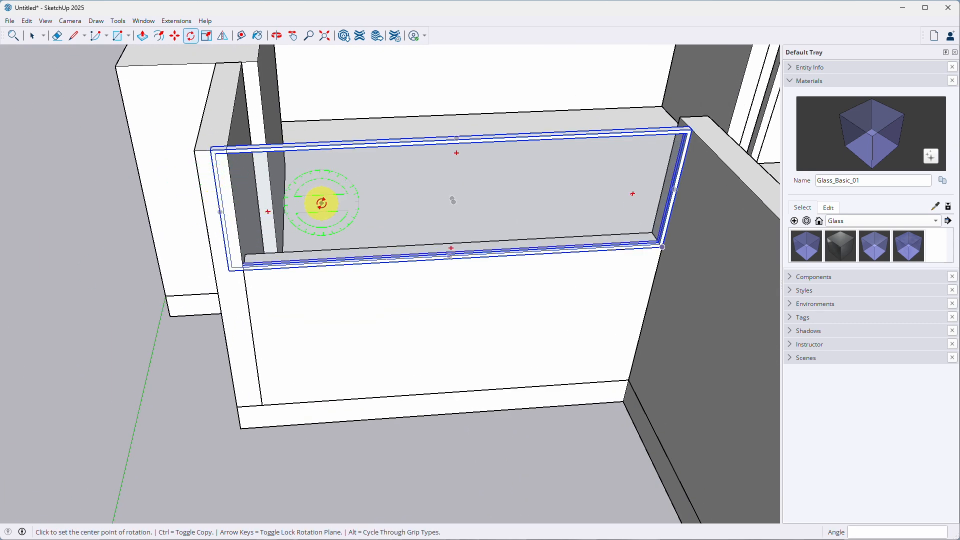
middle_click_drag(322, 201, 231, 217)
scroll(195, 123, "up", 2)
middle_click_drag(199, 123, 243, 146)
key("space")
double_click(243, 146)
double_click(236, 141)
left_click_drag(311, 359, 310, 355)
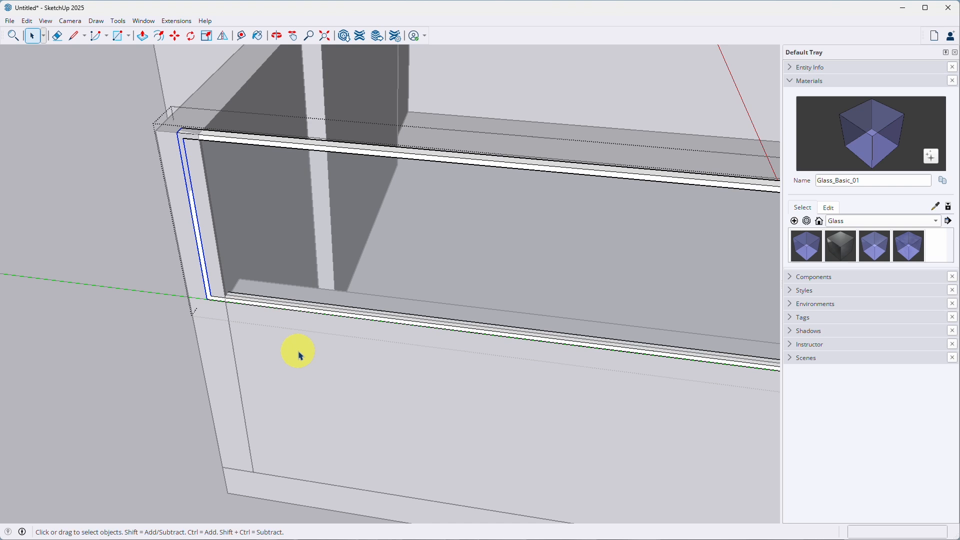
key("m")
scroll(242, 321, "up", 3)
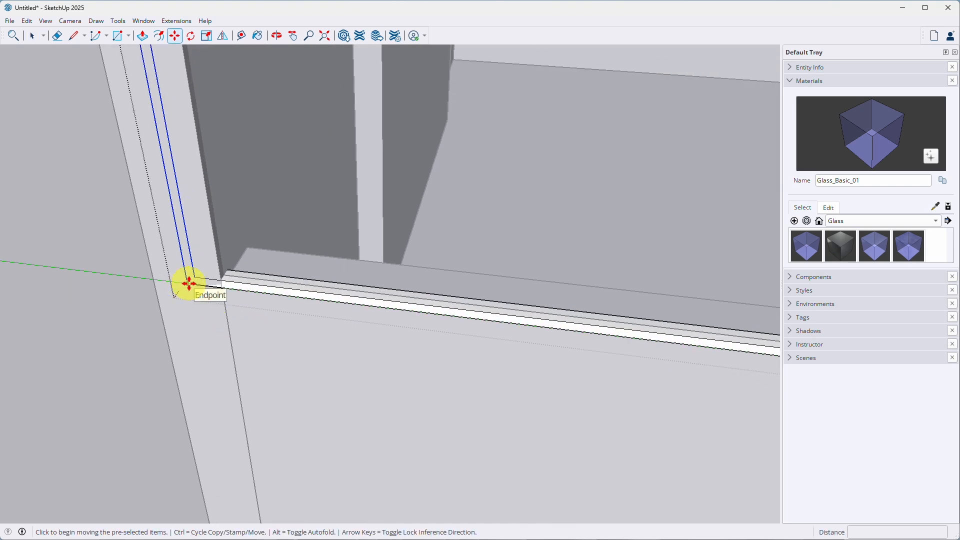
left_click(189, 284)
left_click(224, 291)
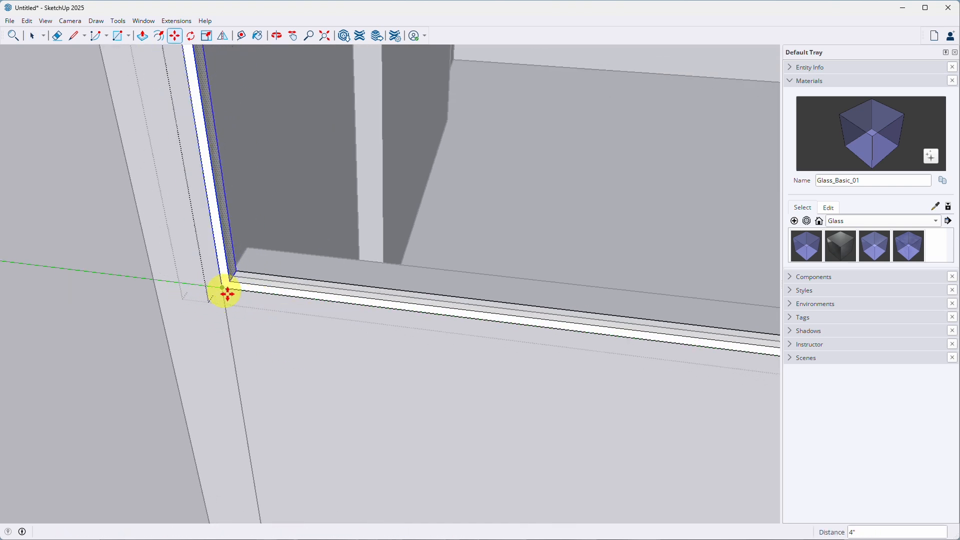
- Edit the rotated window's glass pane and move its outer vertical edge to meet the inner corner of the shortened frame
scroll(307, 354, "down", 4)
key("space")
left_click(285, 205)
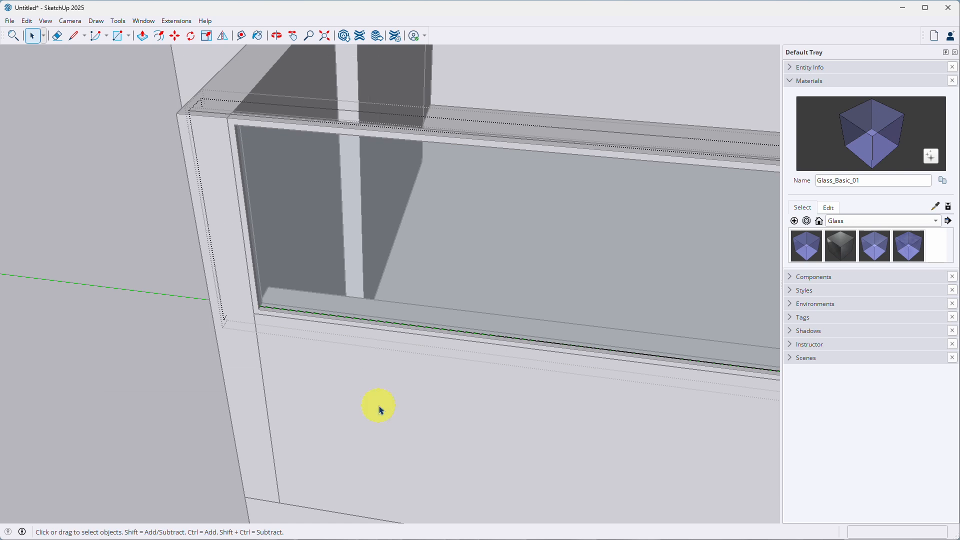
key("m")
left_click(321, 373)
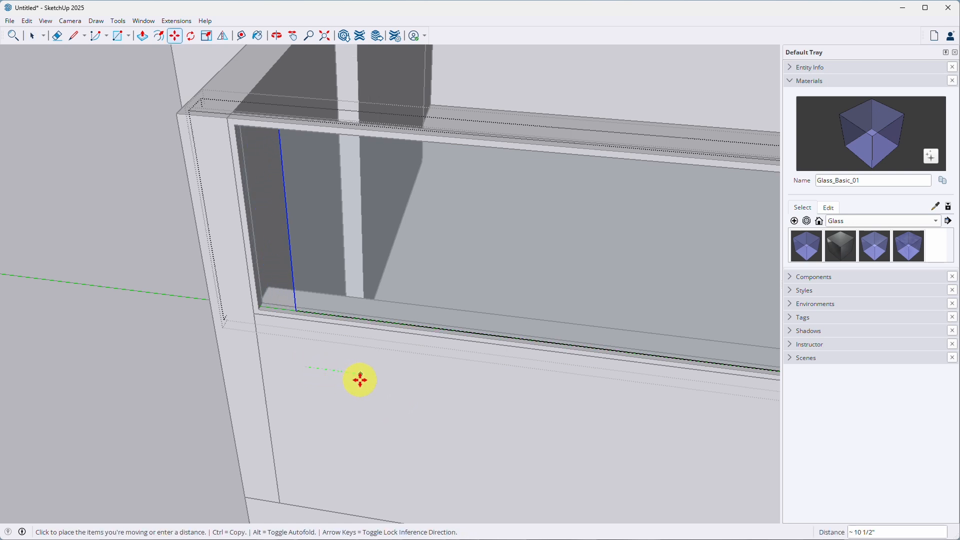
left_click(361, 379)
scroll(263, 293, "up", 5)
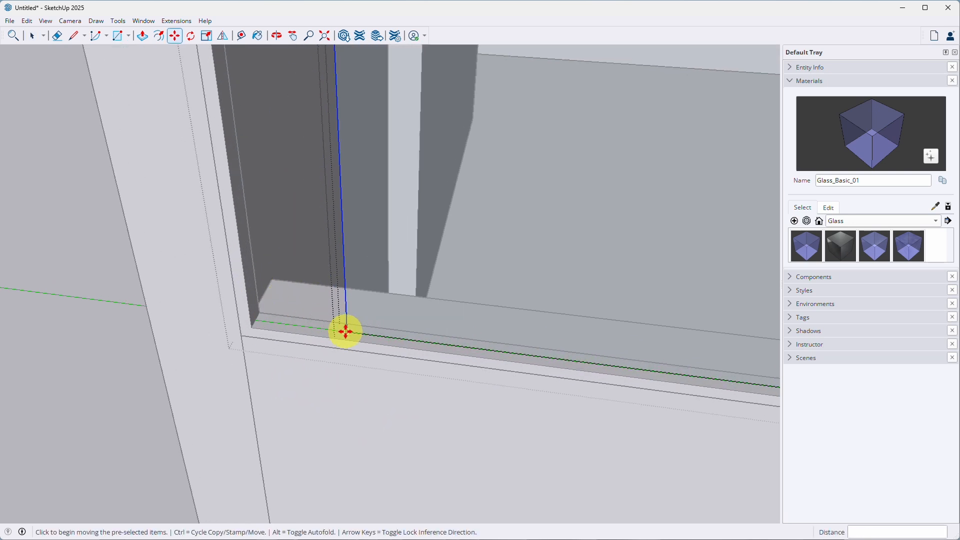
left_click(347, 331)
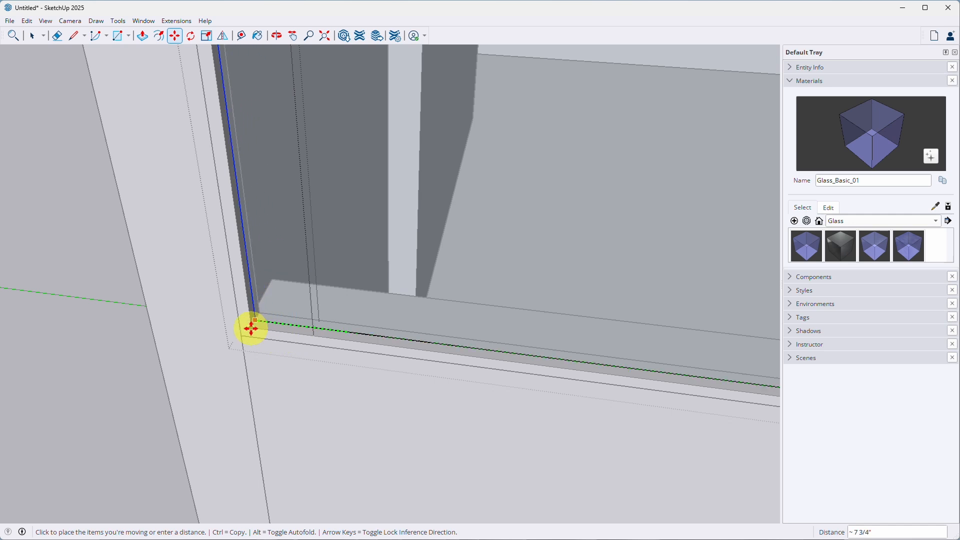
left_click(235, 291)
scroll(235, 291, "down", 12)
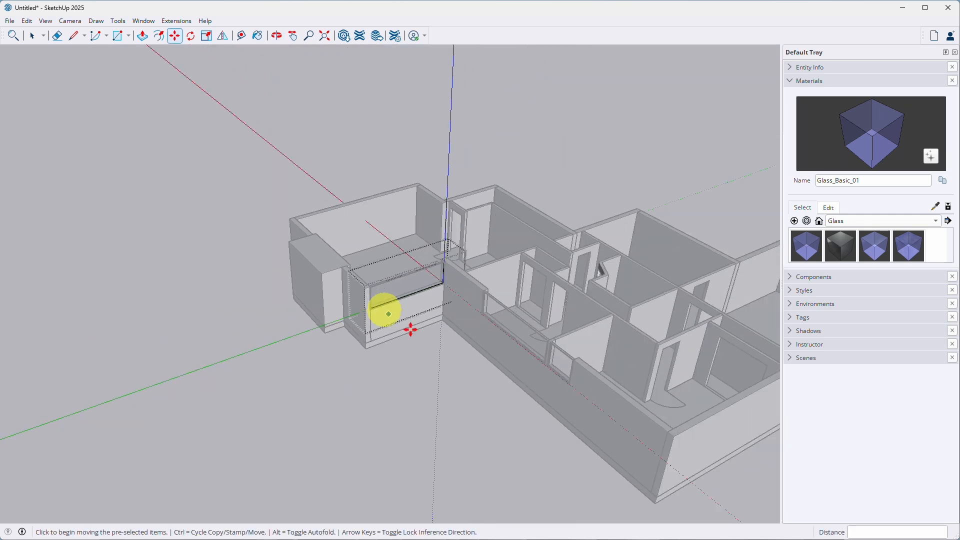
scroll(550, 344, "up", 8)
key("space")
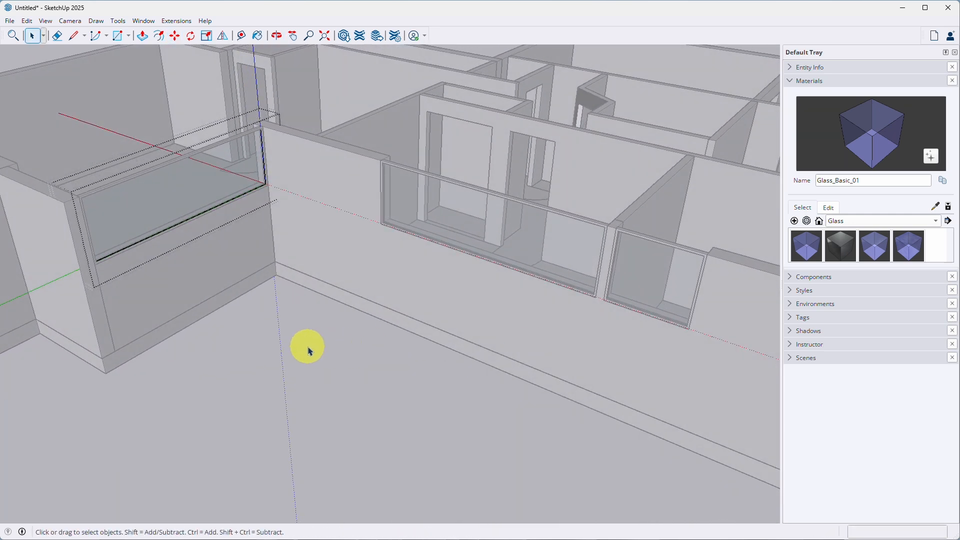